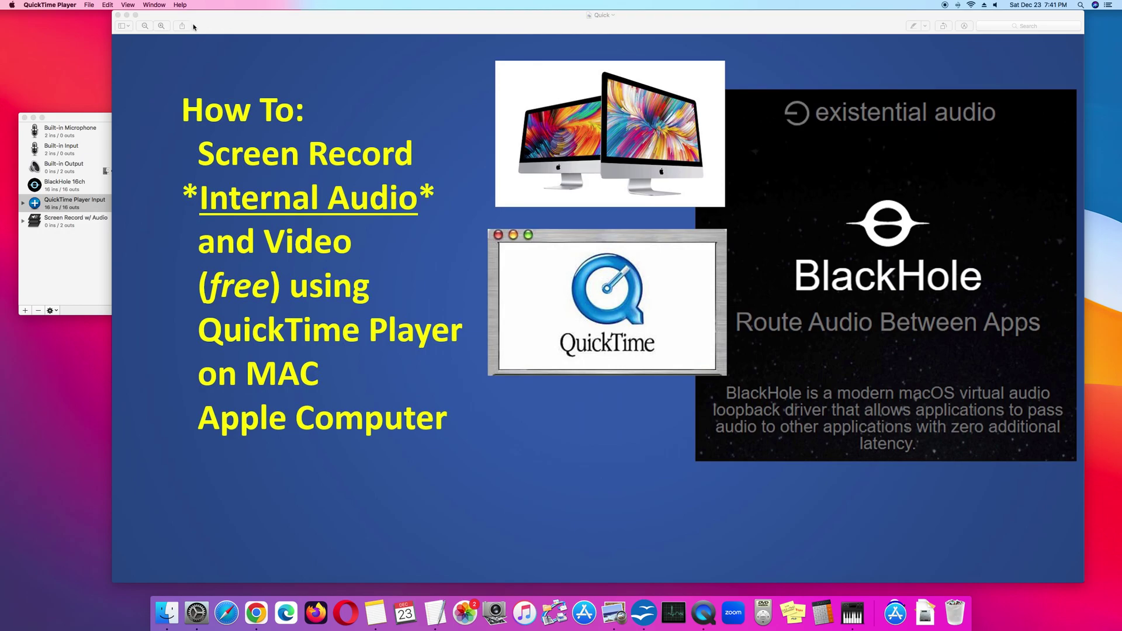
Clear the intro slide and the URL note away from the BlackHole web page and bring up its download page
{"action": "left_click", "coordinate": [118, 15]}
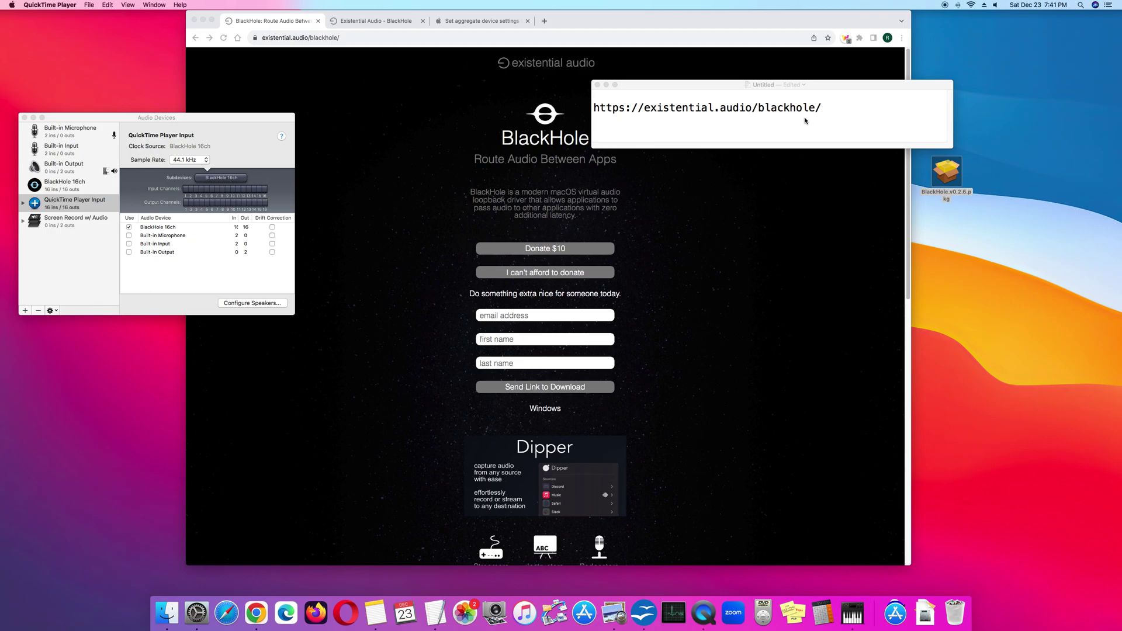
{"action": "left_click", "coordinate": [270, 19]}
{"action": "left_click", "coordinate": [949, 111]}
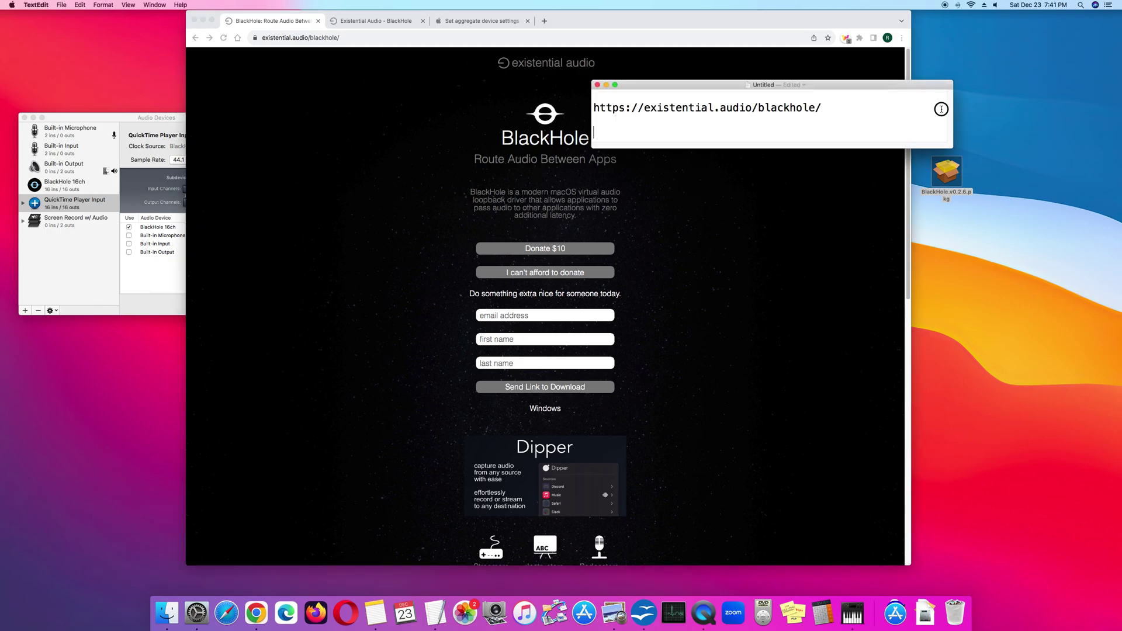
{"action": "left_click_drag", "start_coordinate": [811, 86], "coordinate": [875, 571]}
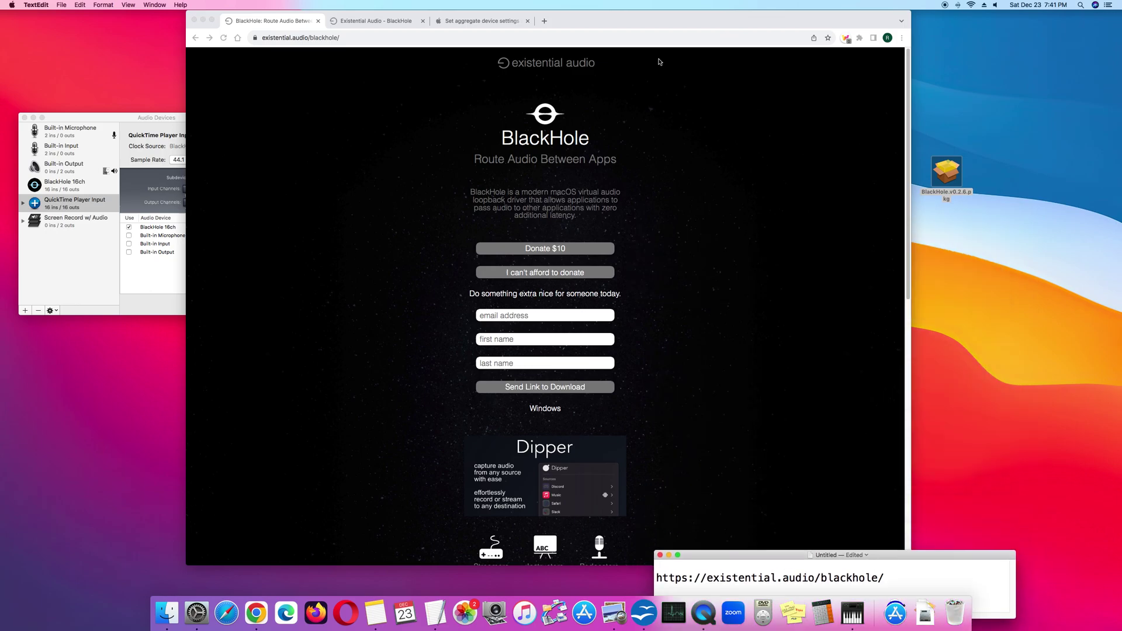
{"action": "left_click", "coordinate": [667, 19]}
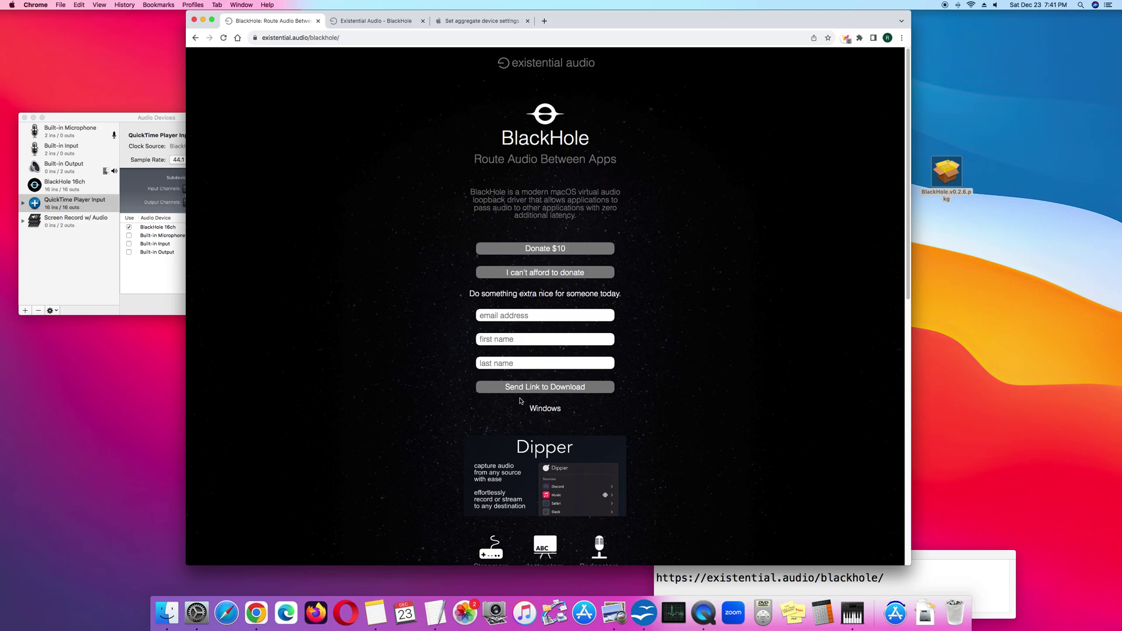
{"action": "left_click", "coordinate": [381, 21]}
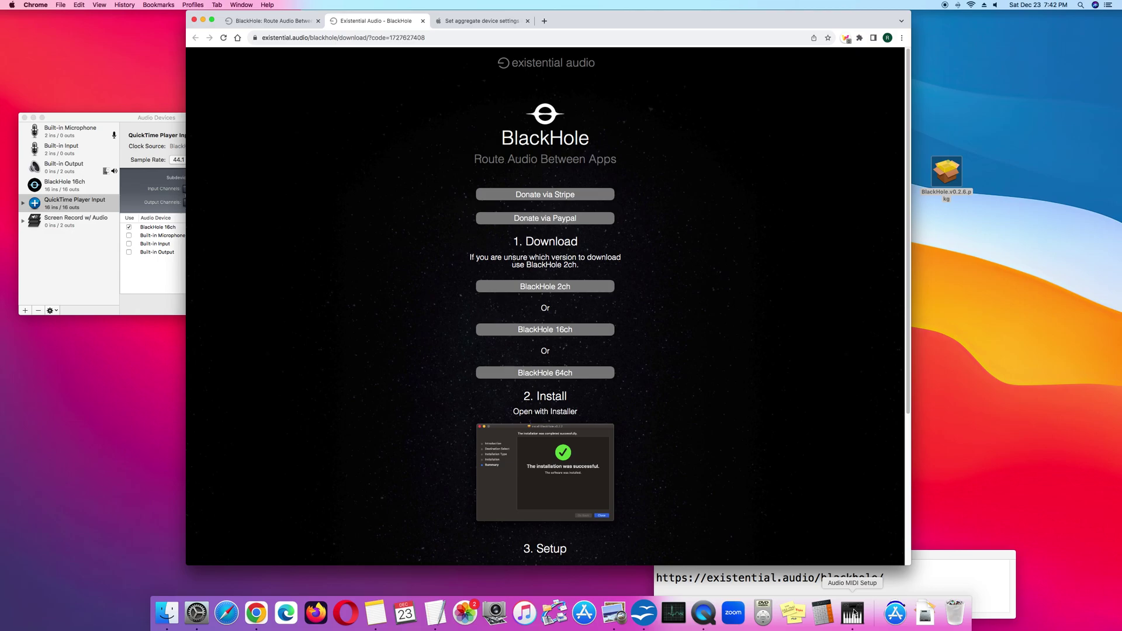
Open Audio MIDI Setup from the Utilities applications and show the BlackHole 16ch device
{"action": "left_click", "coordinate": [896, 614]}
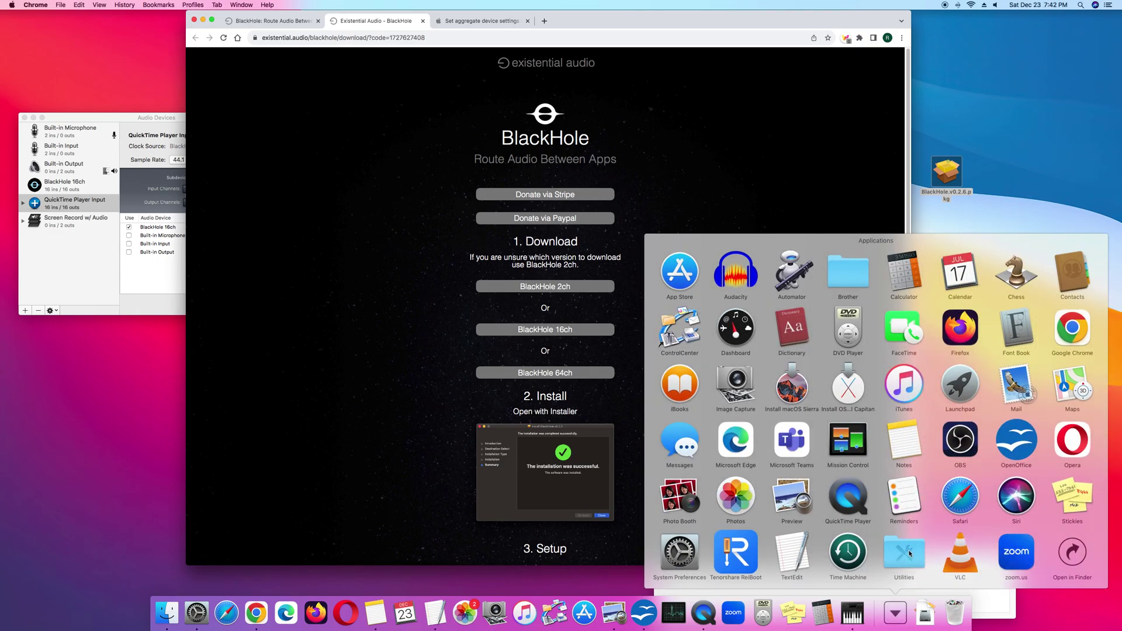
{"action": "left_click", "coordinate": [908, 552]}
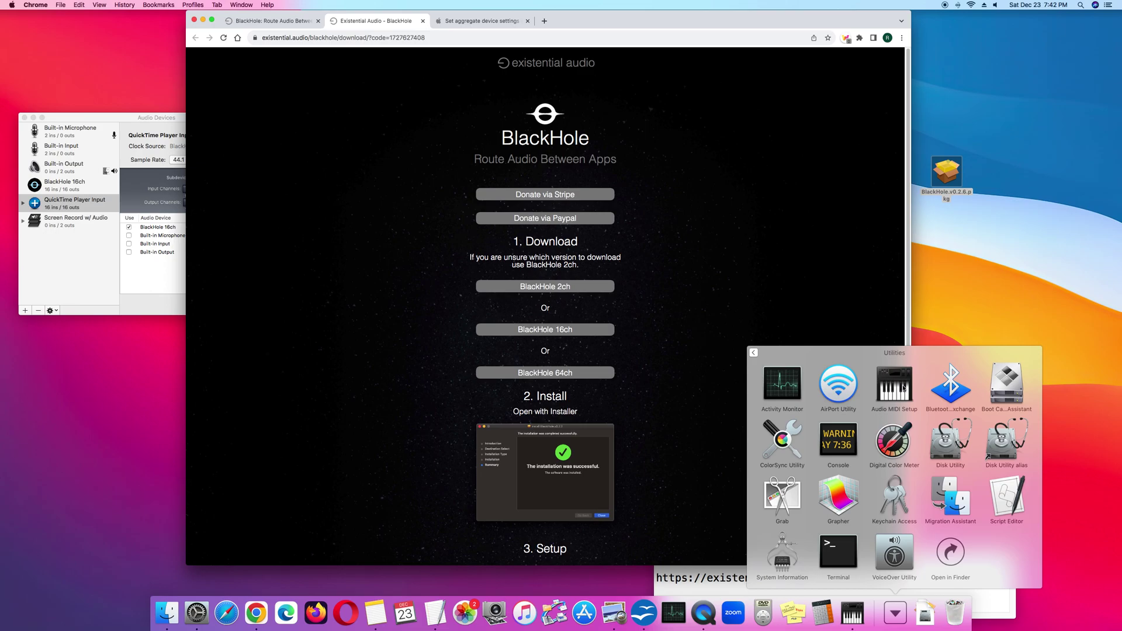
{"action": "left_click", "coordinate": [903, 387]}
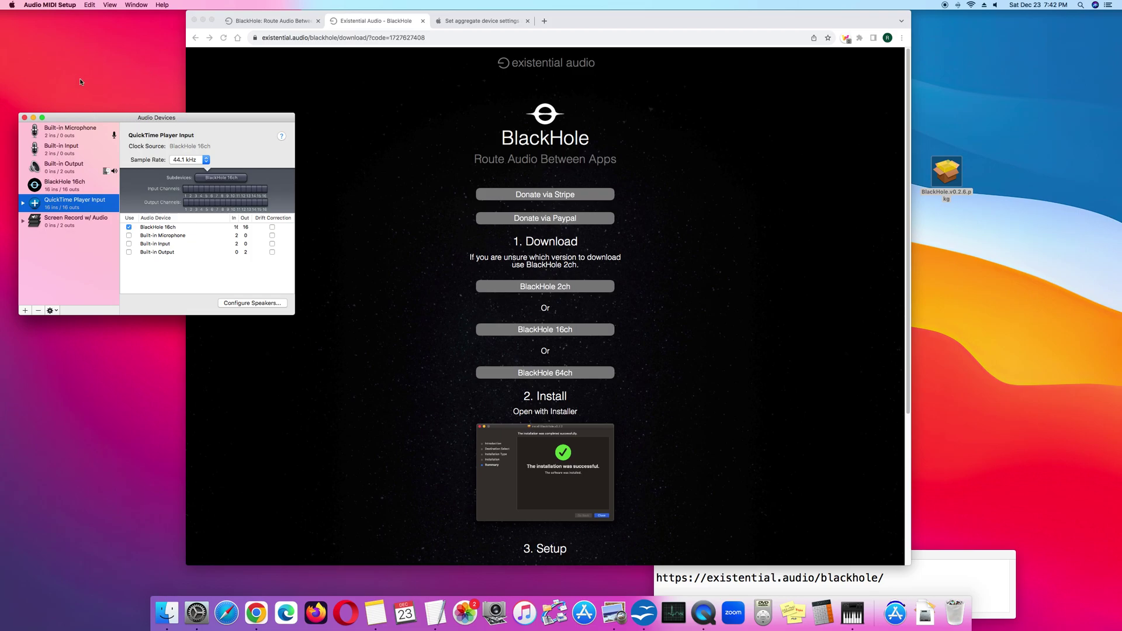
{"action": "left_click", "coordinate": [33, 192]}
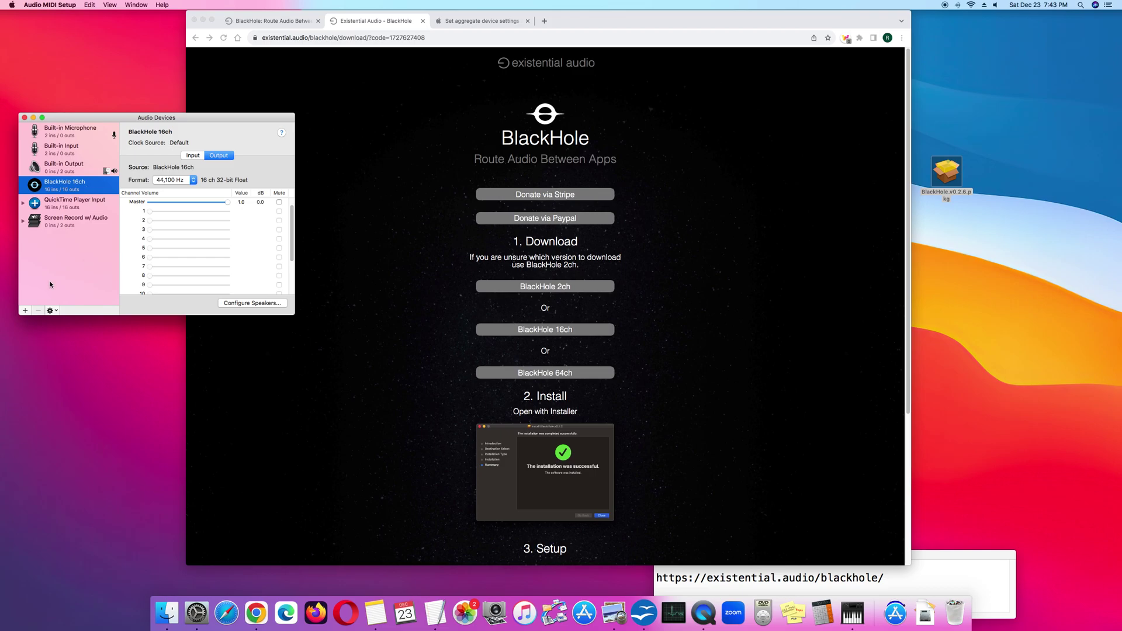
Create an aggregate audio device and open its name for editing
{"action": "left_click", "coordinate": [25, 311]}
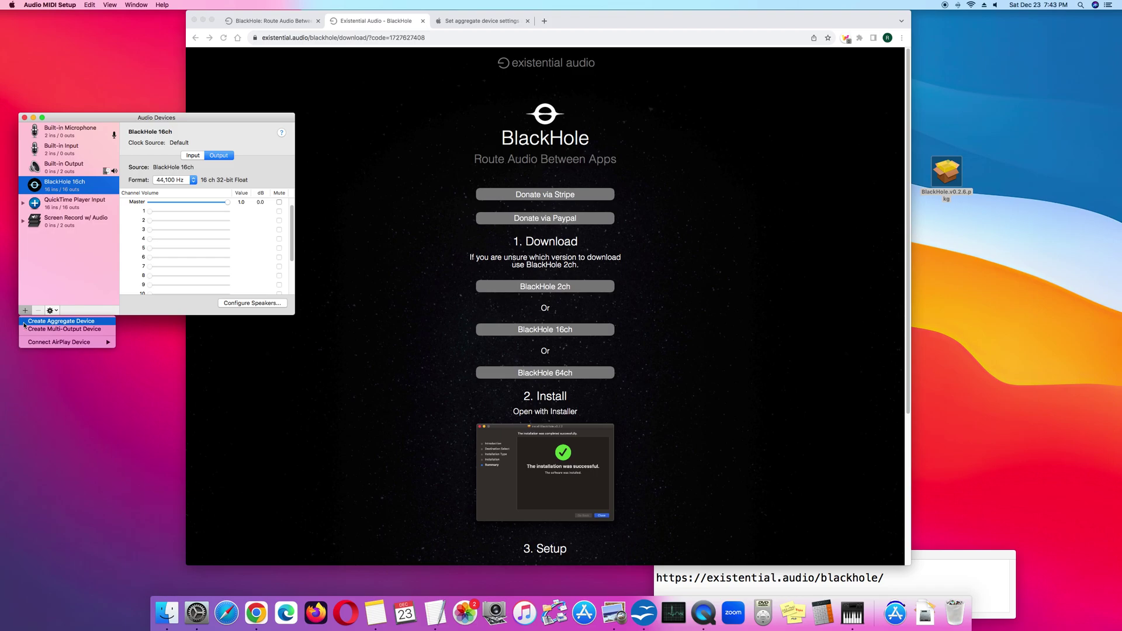
{"action": "left_click", "coordinate": [26, 323]}
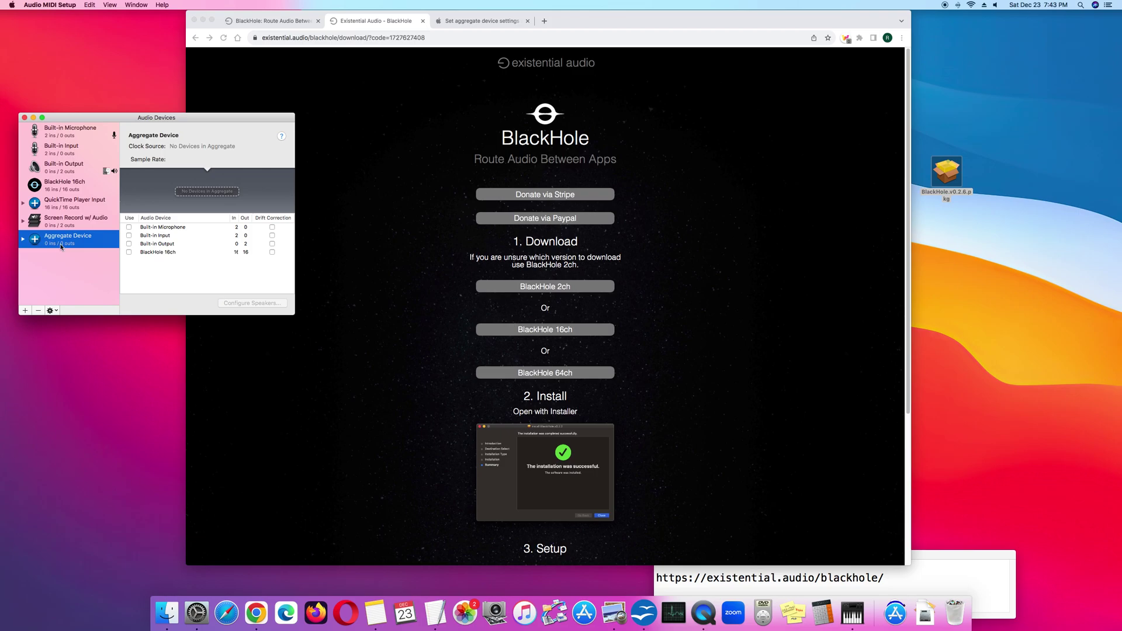
{"action": "double_click", "coordinate": [63, 237]}
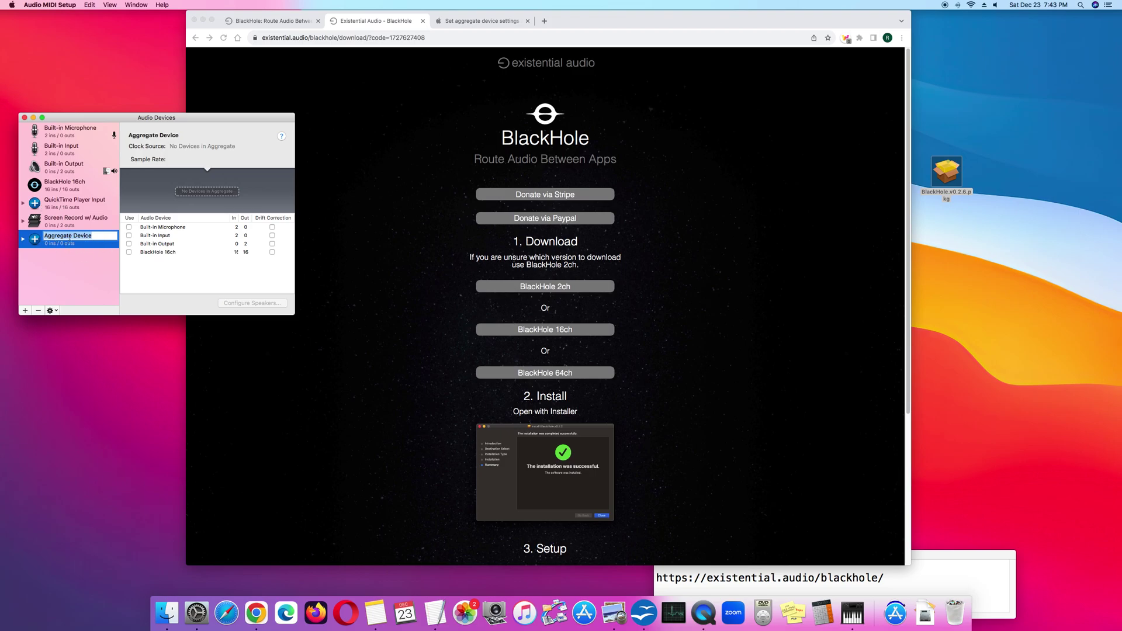
Widen the Audio Devices window and try adding Built-in Microphone to QuickTime Player Input, leaving only BlackHole 16ch in use
{"action": "left_click", "coordinate": [62, 205]}
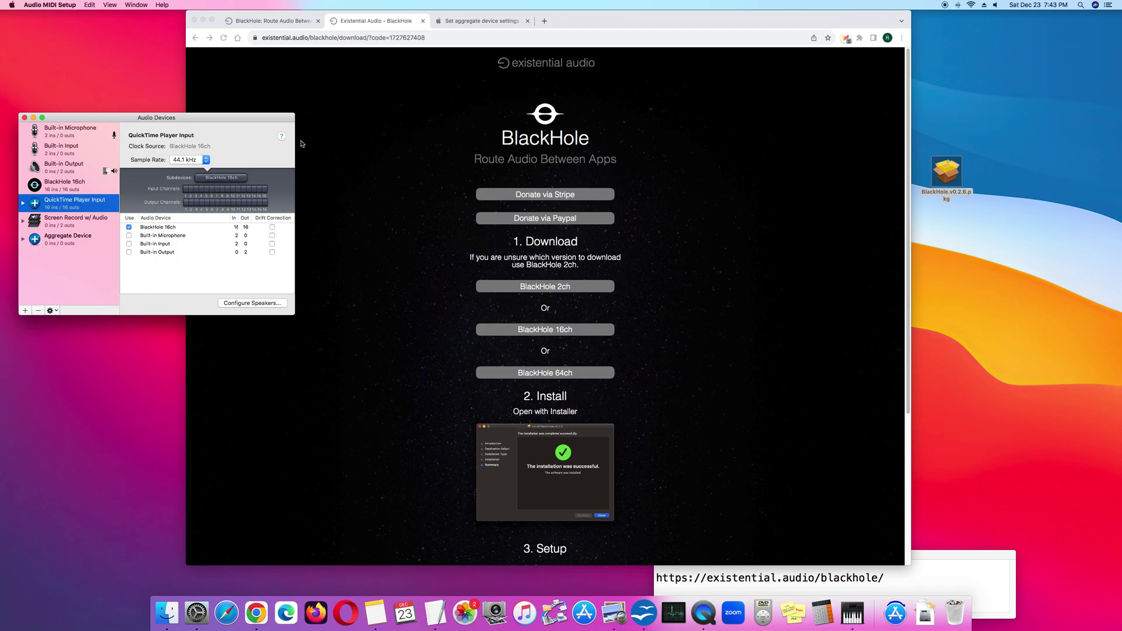
{"action": "left_click_drag", "start_coordinate": [298, 145], "coordinate": [314, 144]}
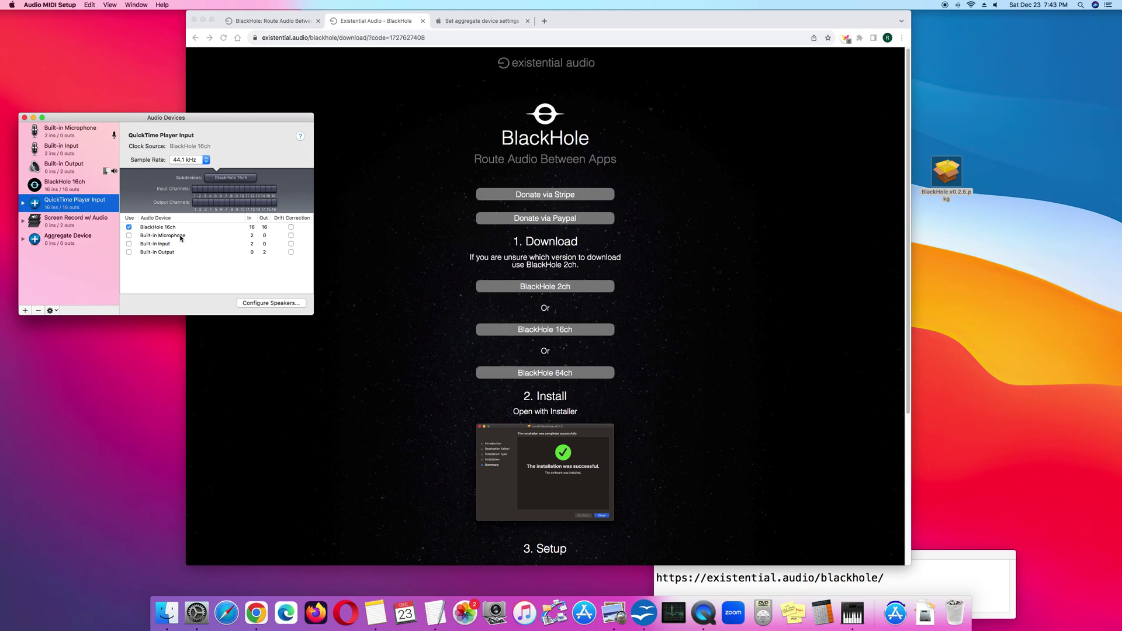
{"action": "left_click", "coordinate": [129, 235]}
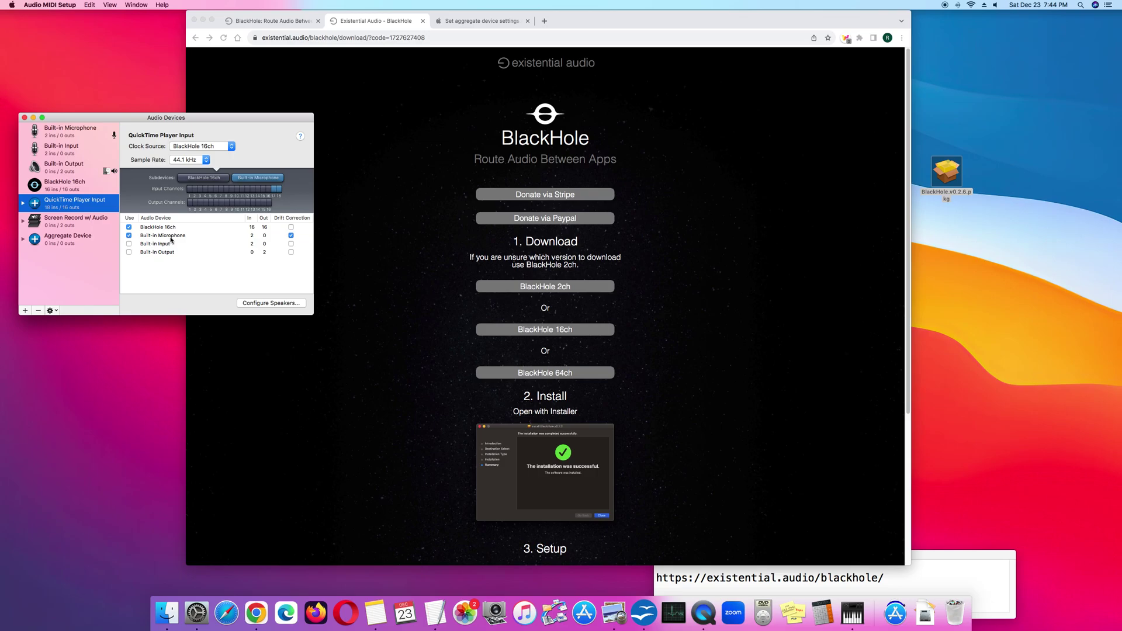
{"action": "left_click", "coordinate": [129, 236]}
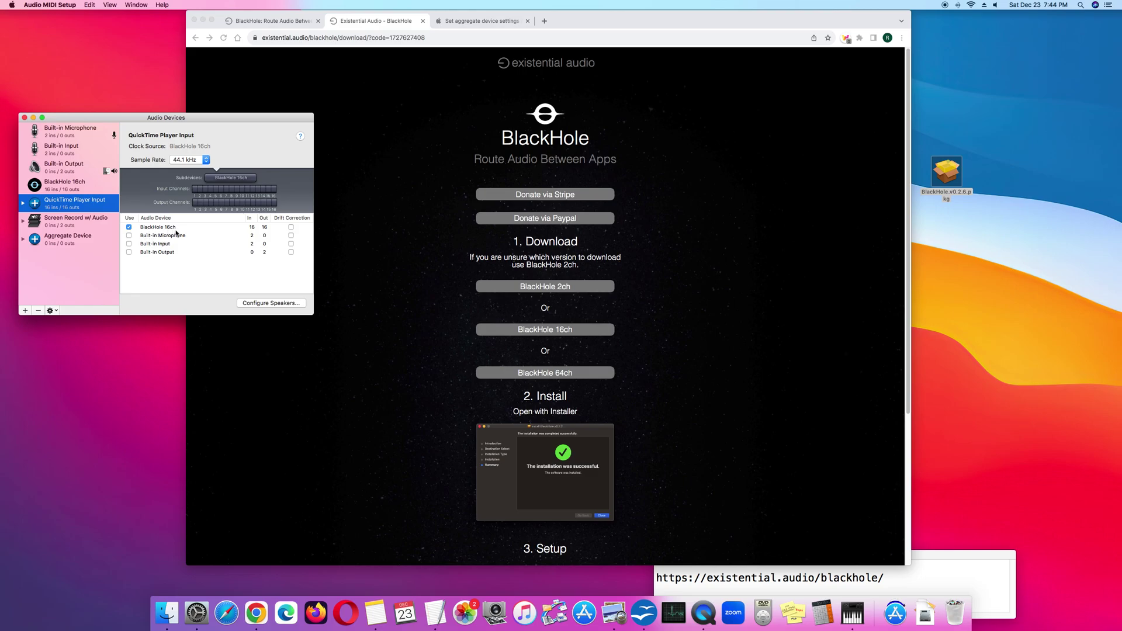
Delete the newly created Aggregate Device from the audio device list
{"action": "left_click", "coordinate": [61, 242]}
{"action": "right_click", "coordinate": [60, 243]}
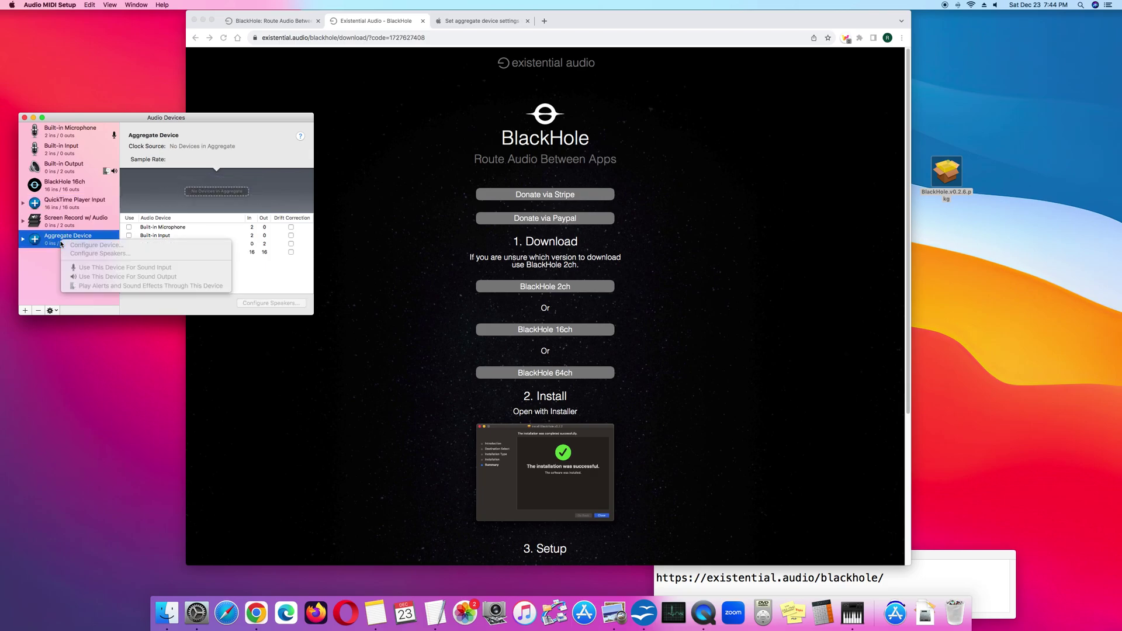
{"action": "left_click", "coordinate": [38, 310]}
{"action": "left_click", "coordinate": [38, 311]}
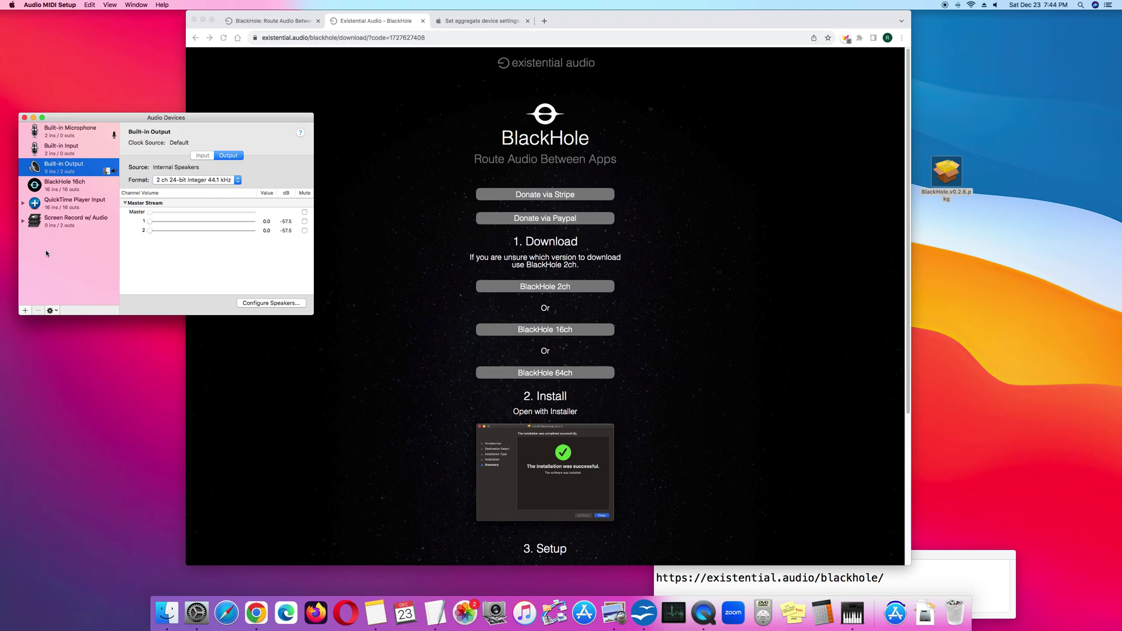
Create a multi-output audio device and open its name for editing
{"action": "left_click", "coordinate": [25, 310]}
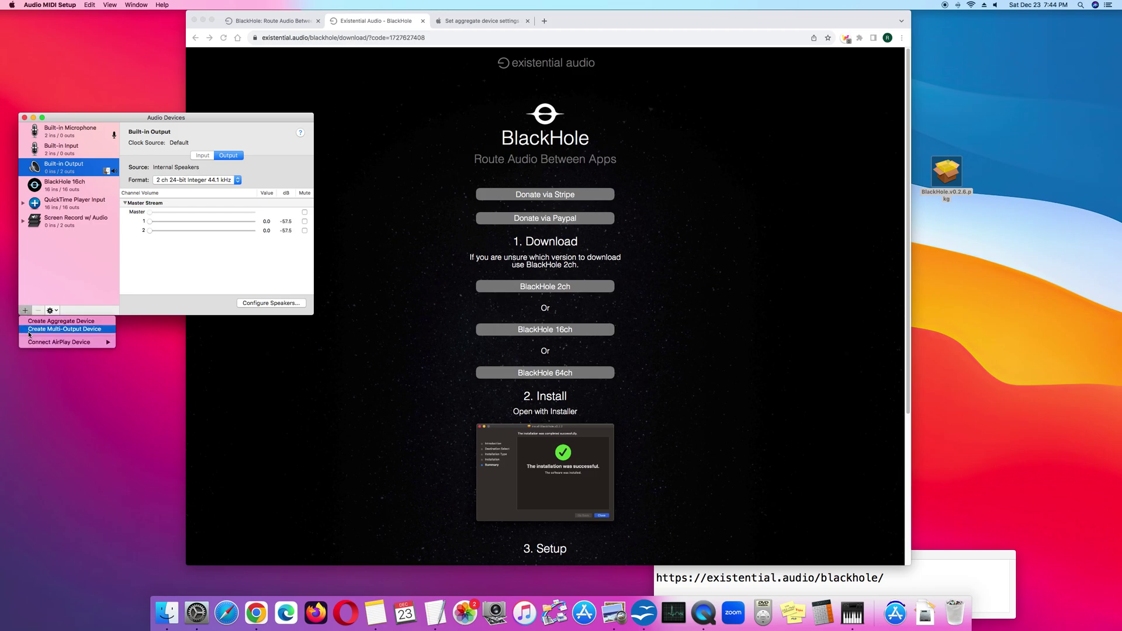
{"action": "left_click", "coordinate": [43, 334]}
{"action": "left_click", "coordinate": [43, 335]}
{"action": "left_click", "coordinate": [65, 241]}
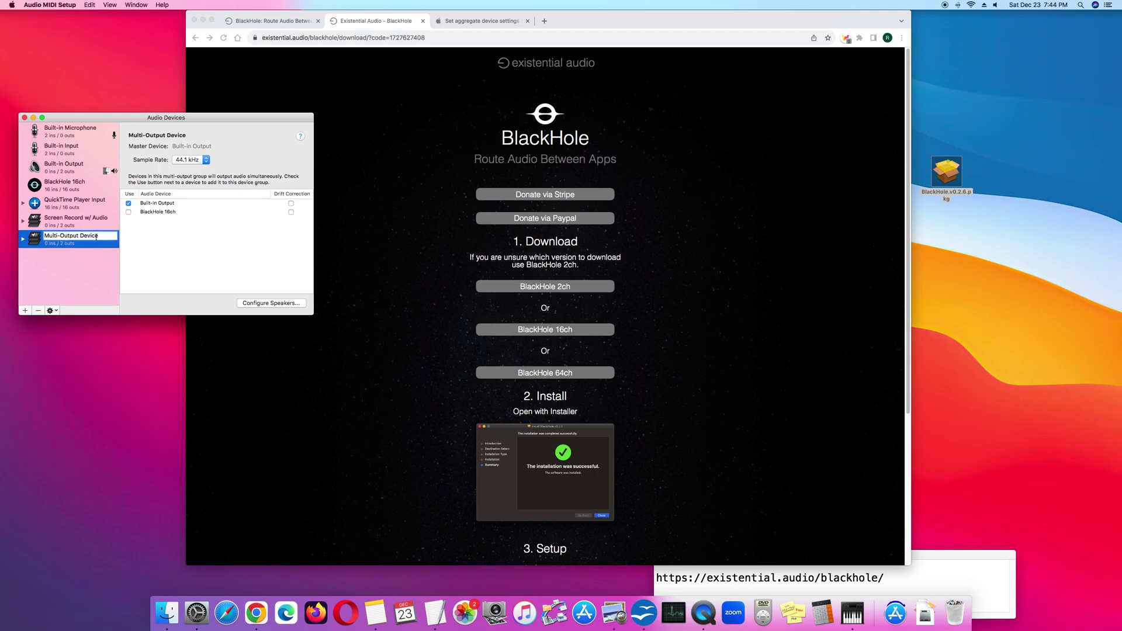
{"action": "triple_click", "coordinate": [96, 237]}
Check which devices Screen Record w/ Audio uses and delete the newly created Multi-Output Device
{"action": "left_click", "coordinate": [71, 223]}
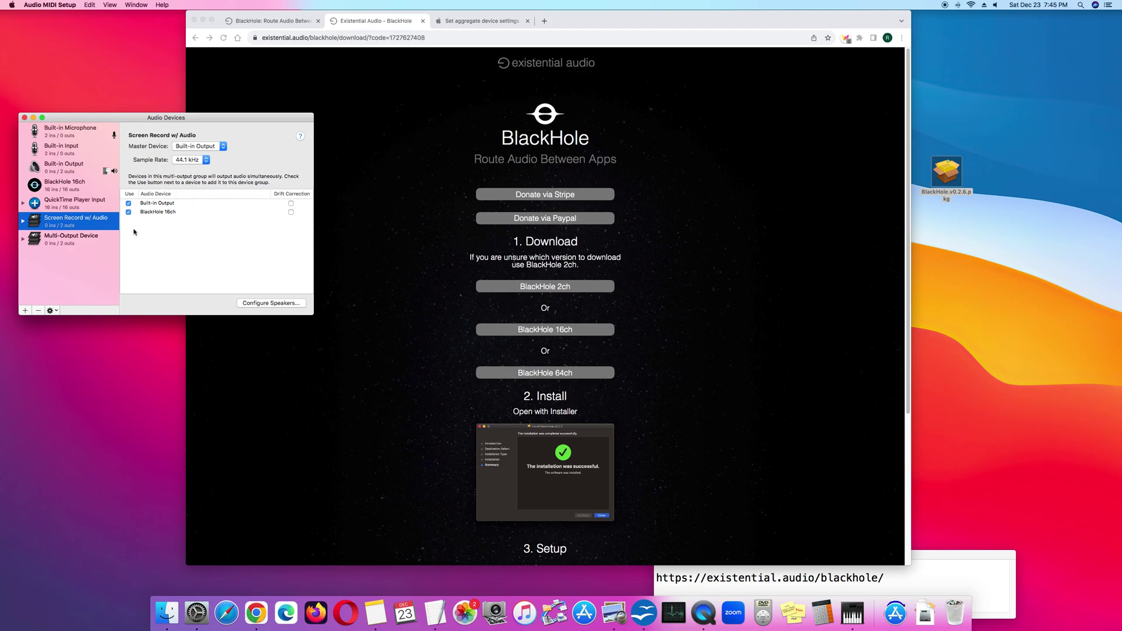
{"action": "left_click", "coordinate": [63, 240]}
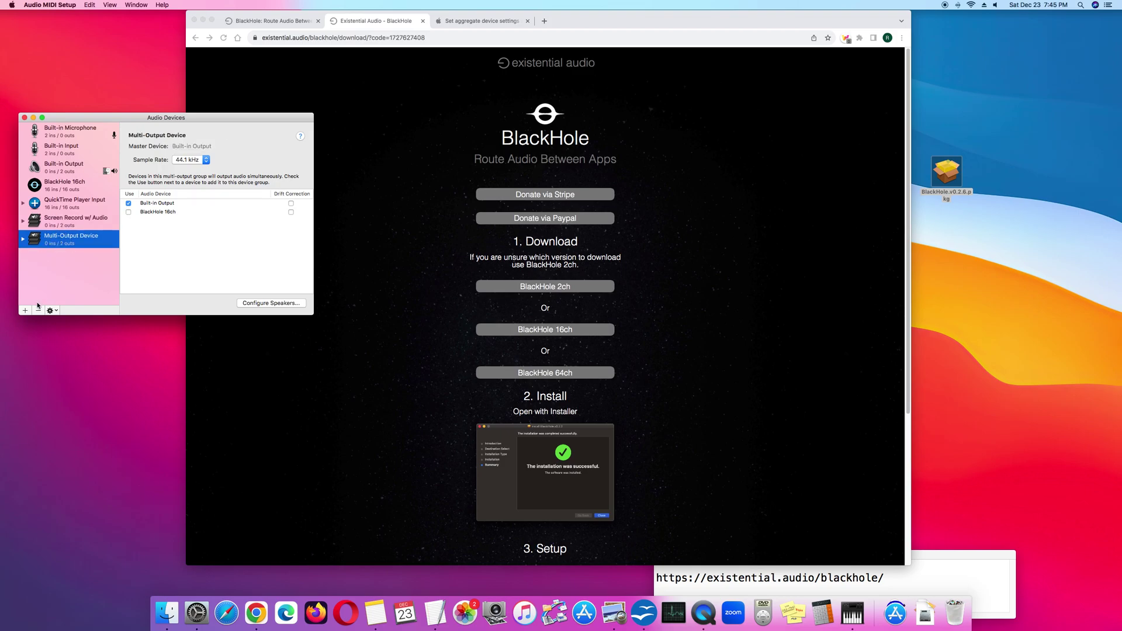
{"action": "left_click", "coordinate": [38, 310]}
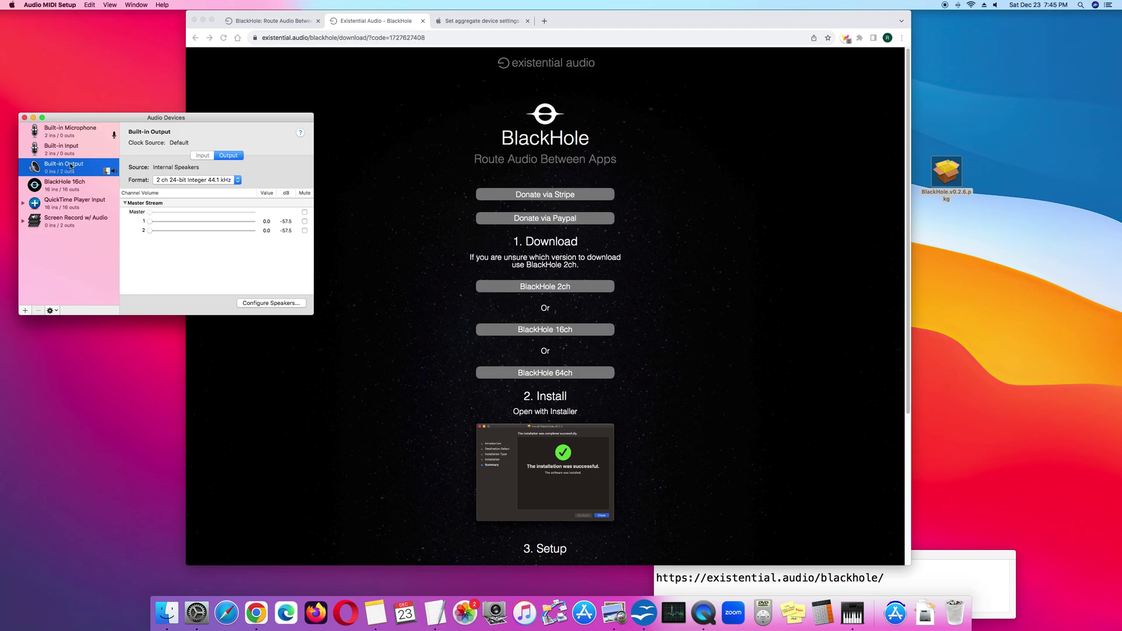
{"action": "left_click", "coordinate": [33, 118]}
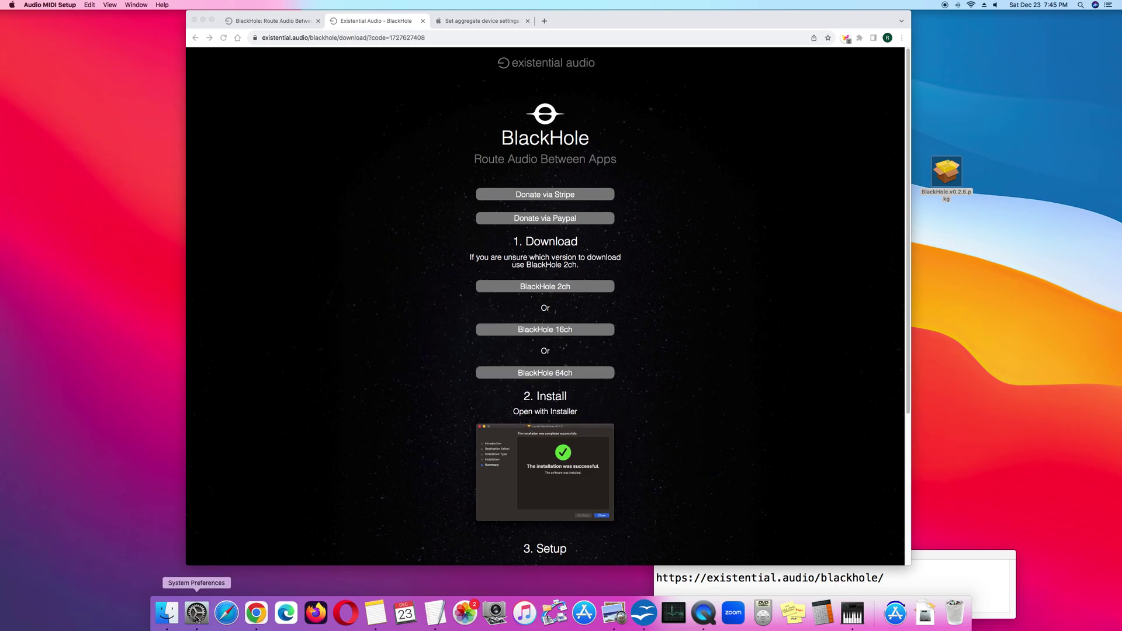
In System Preferences, try Screen Record w/ Audio as the sound output device and switch back to Internal Speakers
{"action": "left_click", "coordinate": [196, 614]}
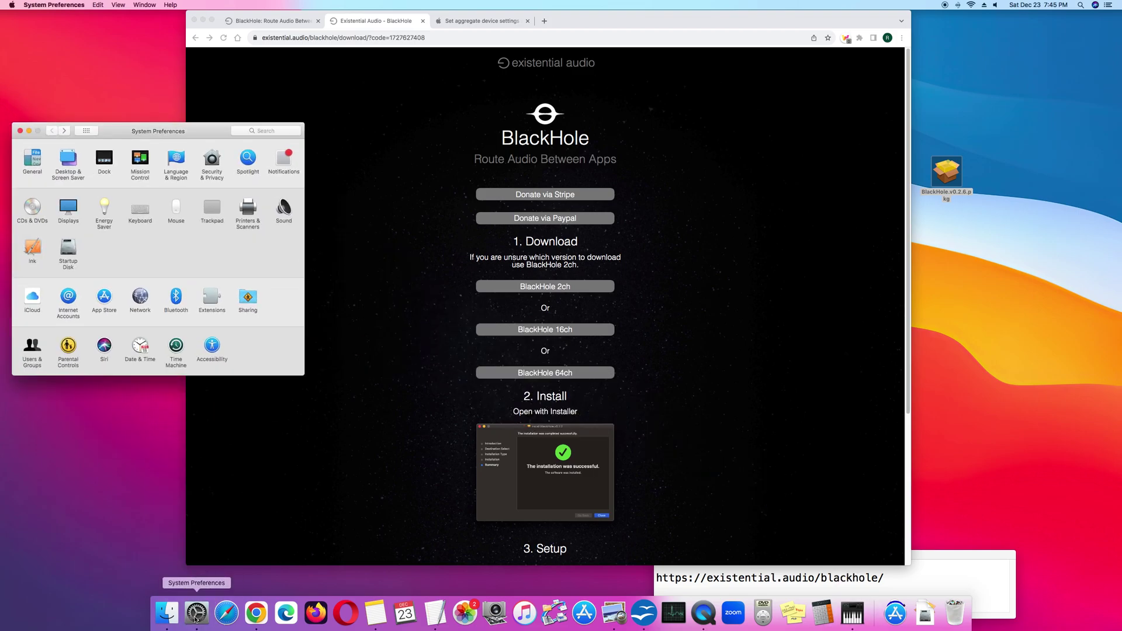
{"action": "left_click", "coordinate": [281, 220]}
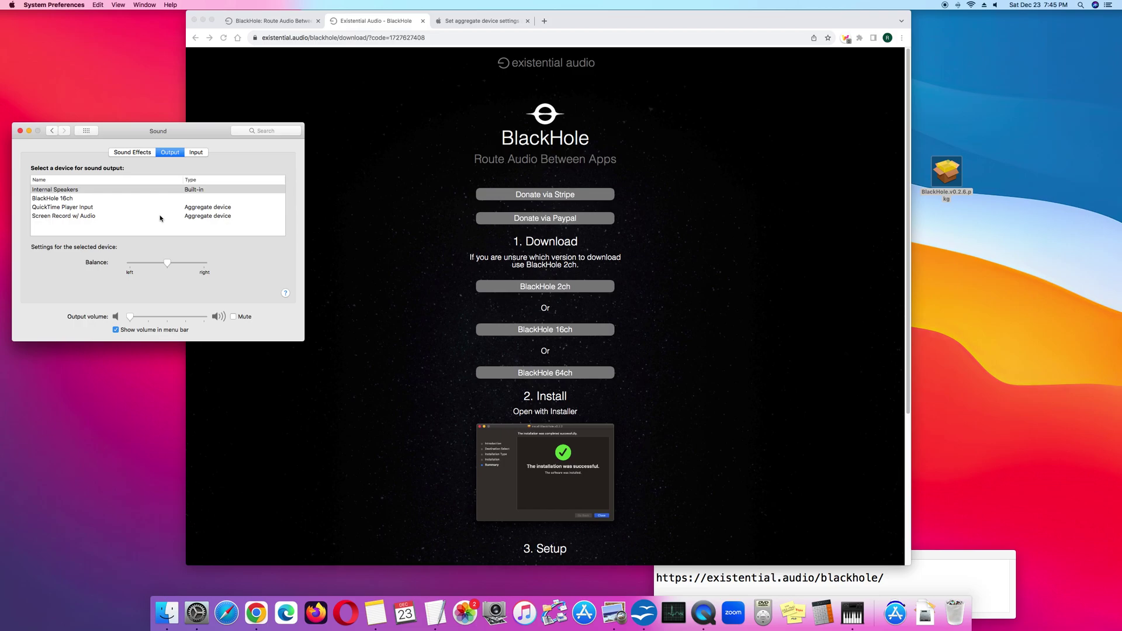
{"action": "left_click", "coordinate": [74, 216]}
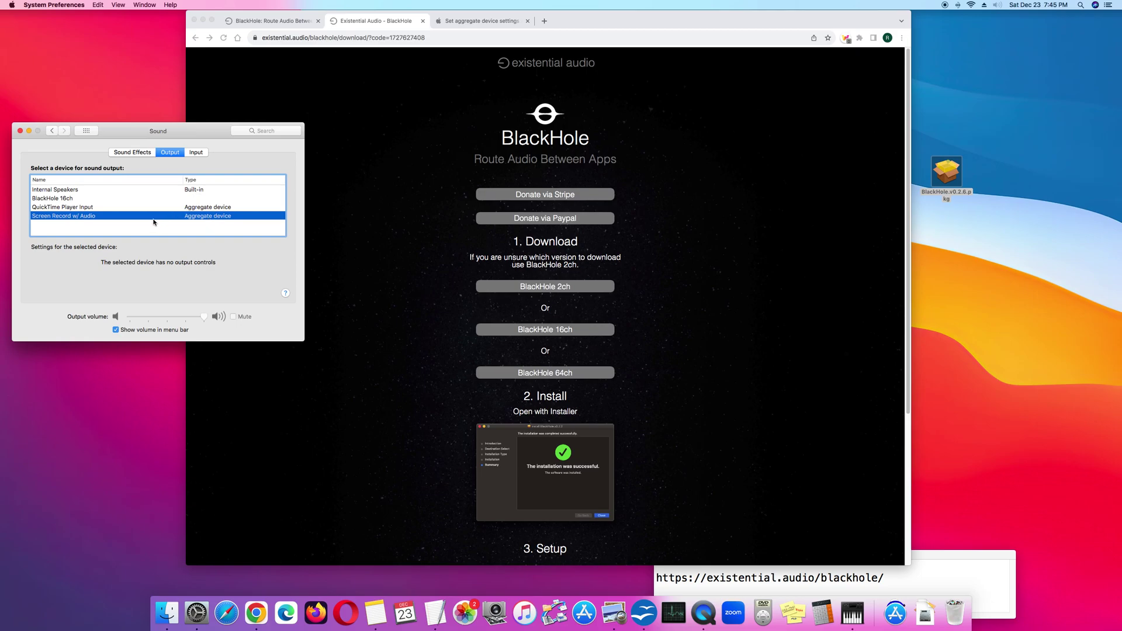
{"action": "left_click", "coordinate": [196, 189]}
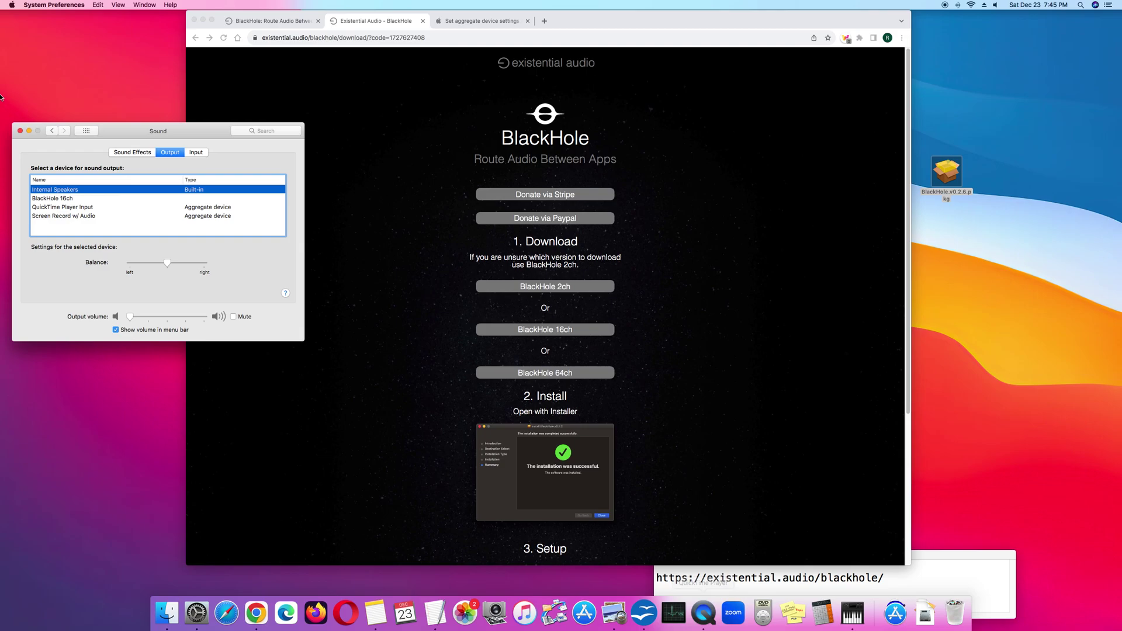
Examine QuickTime Player's new-recording commands and the Notes screenshot of the recording options, placing the note beside the Sound settings
{"action": "left_click", "coordinate": [712, 620]}
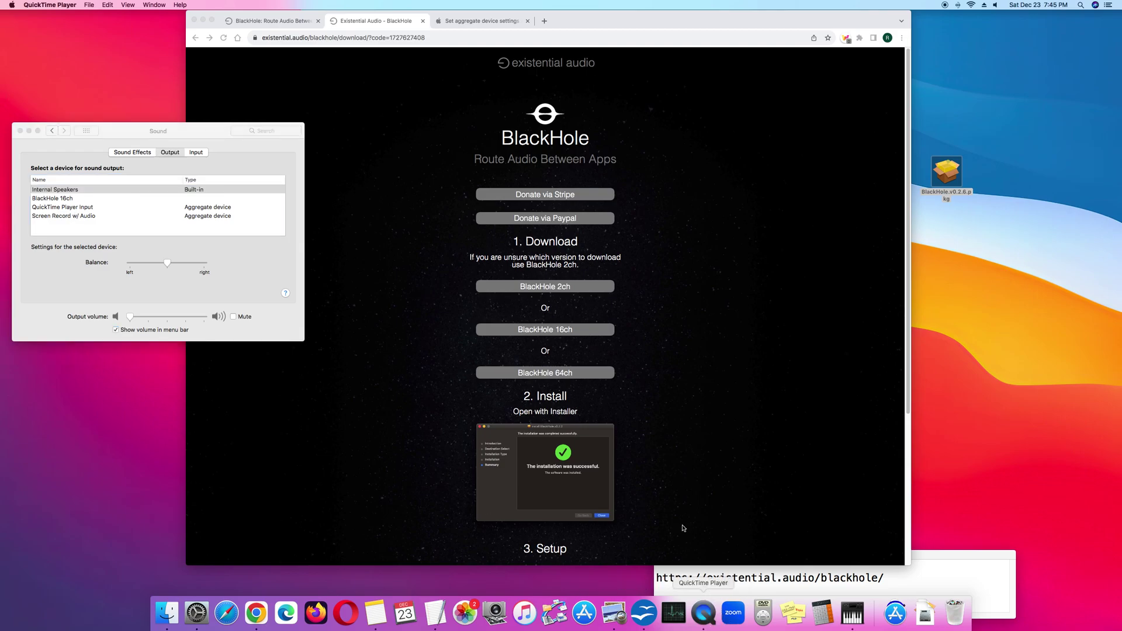
{"action": "left_click", "coordinate": [88, 4]}
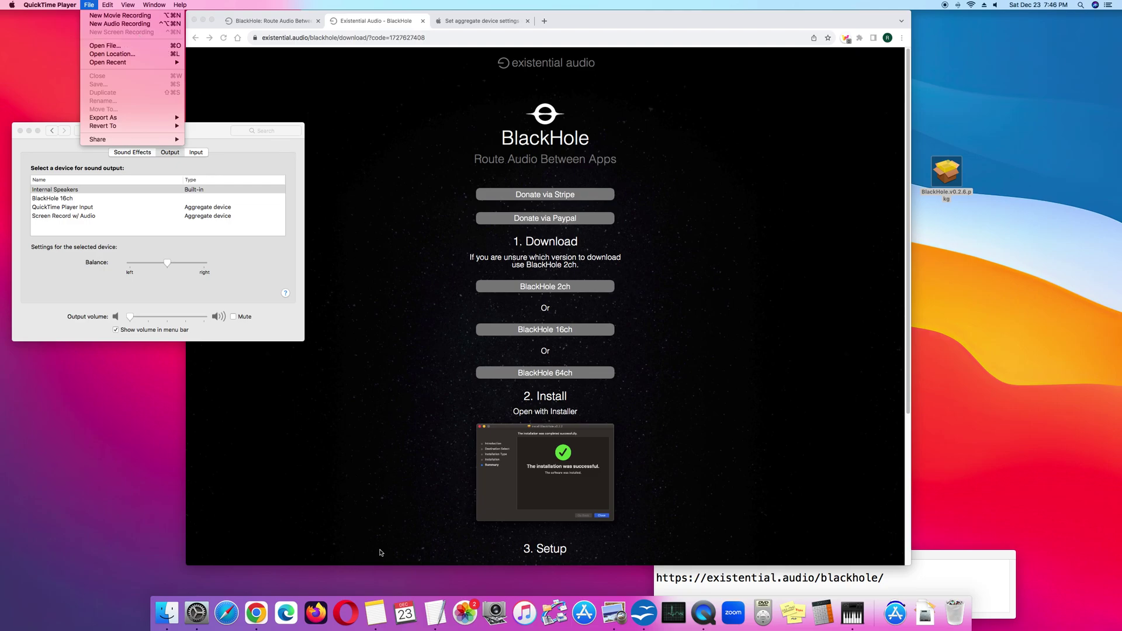
{"action": "left_click", "coordinate": [377, 609]}
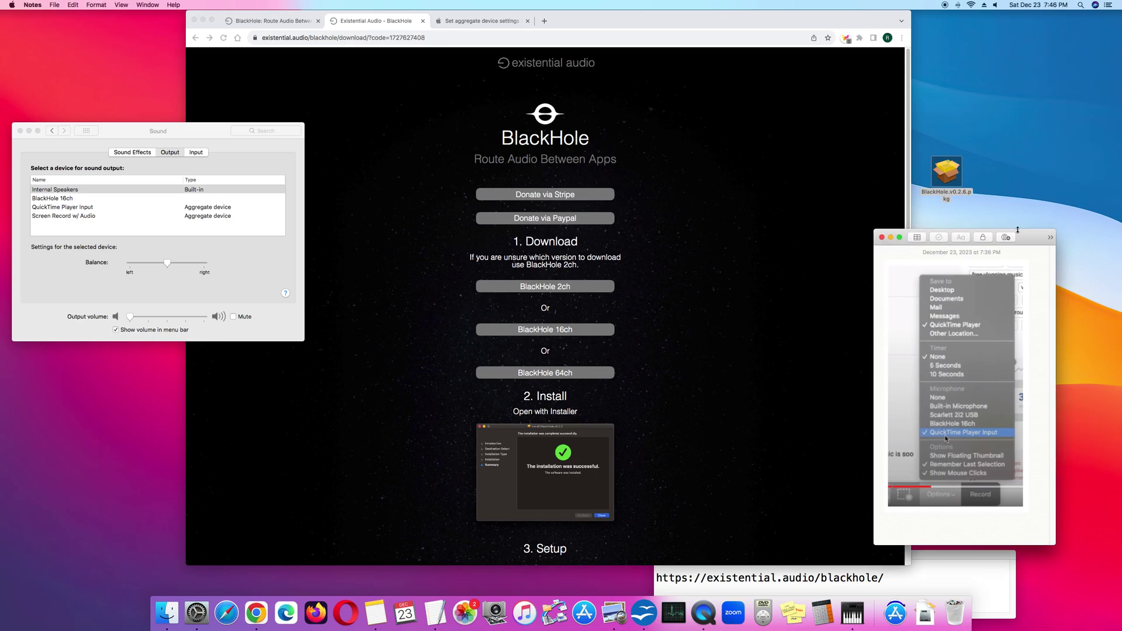
{"action": "left_click_drag", "start_coordinate": [1017, 229], "coordinate": [496, 73]}
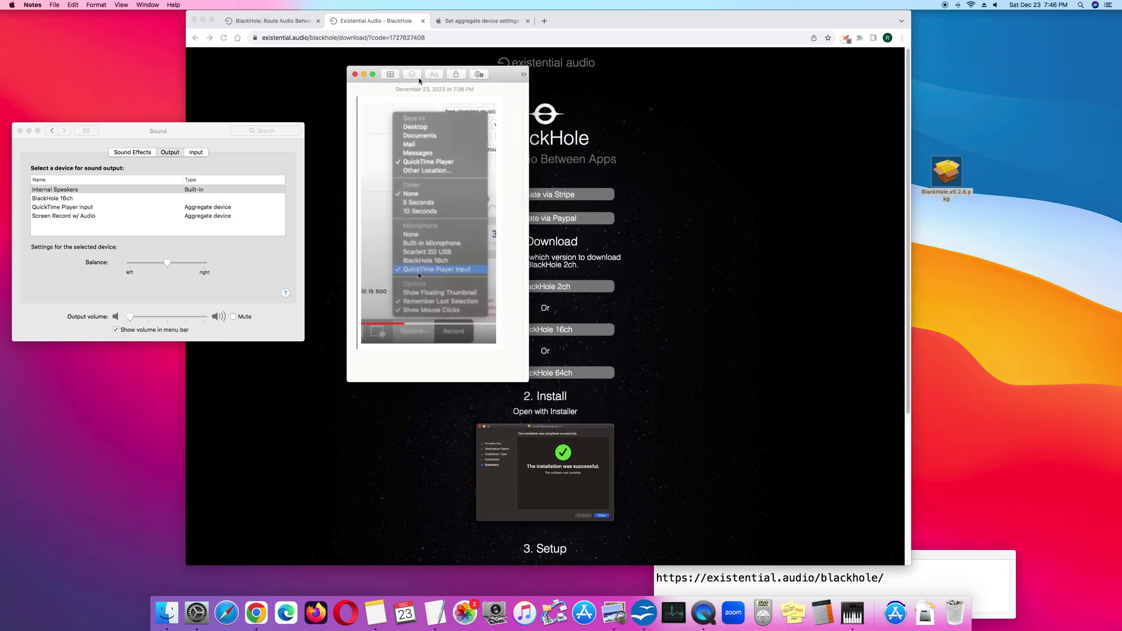
{"action": "mouse_move", "coordinate": [417, 341]}
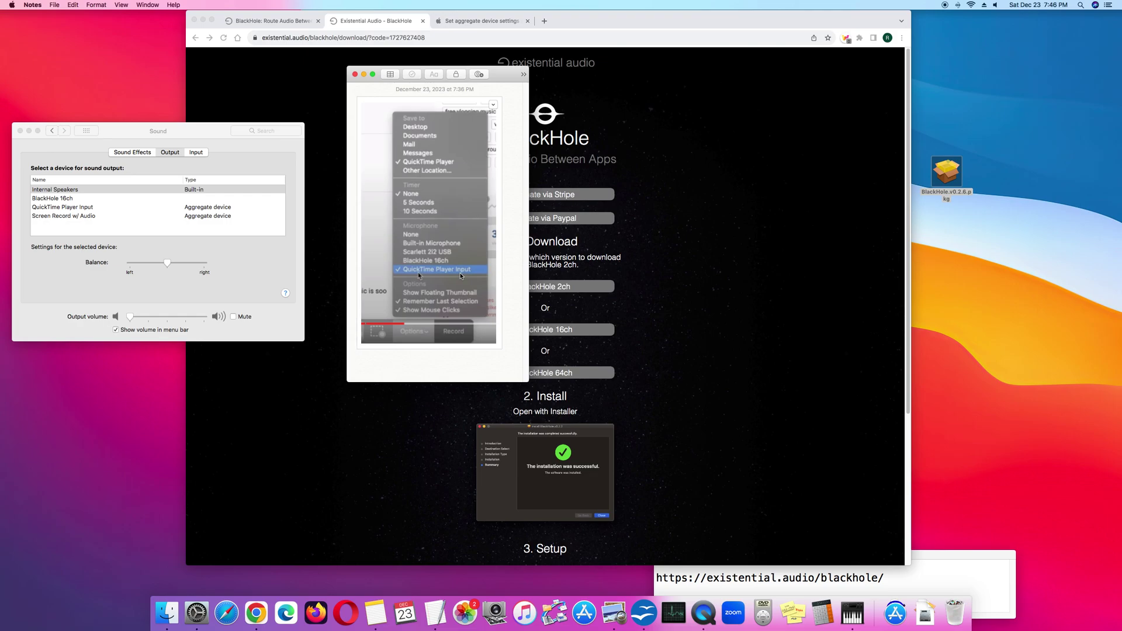
Restore the Audio MIDI Setup window and place it beside the recording options note
{"action": "left_click", "coordinate": [852, 612]}
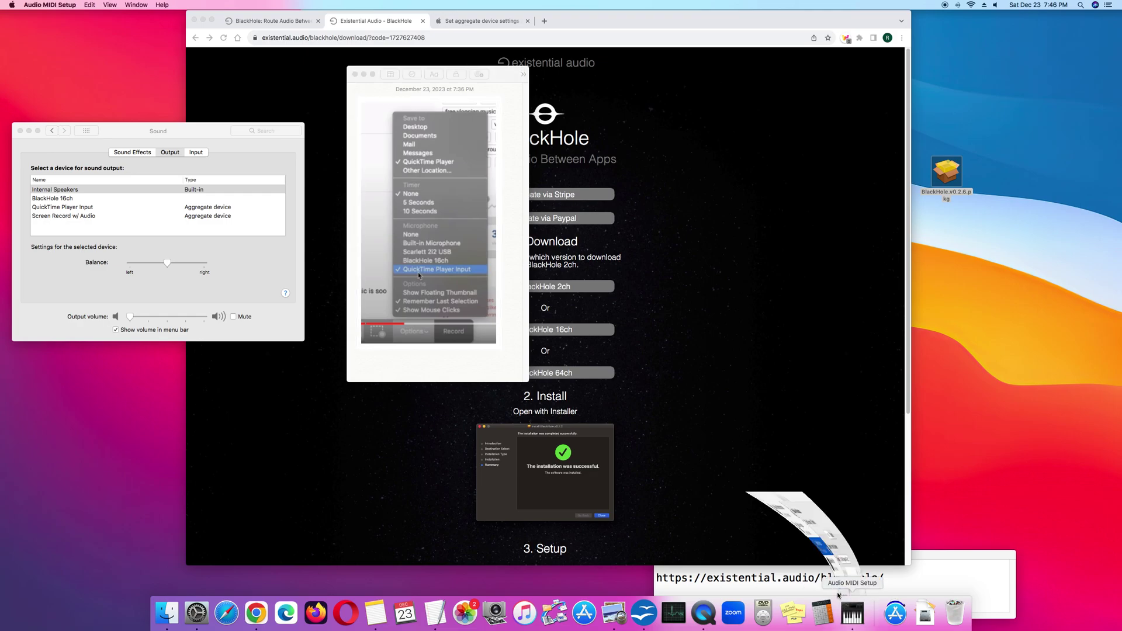
{"action": "left_click_drag", "start_coordinate": [222, 117], "coordinate": [907, 131]}
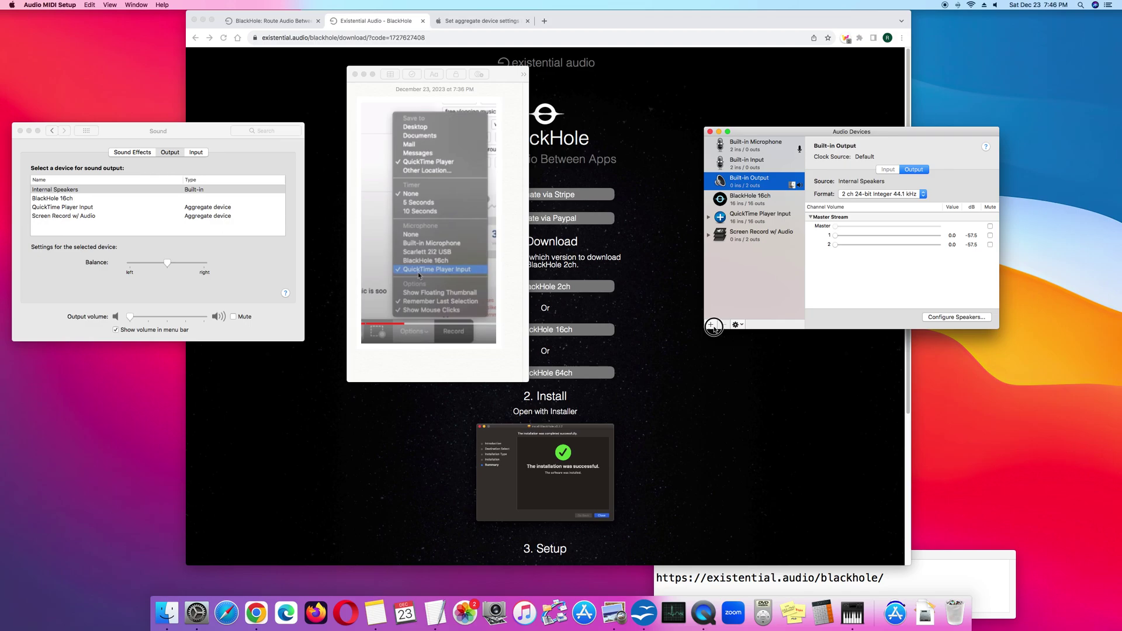
Examine the Audio MIDI Setup commands for creating aggregate and multi-output devices, and close them without adding a device
{"action": "left_click", "coordinate": [712, 326]}
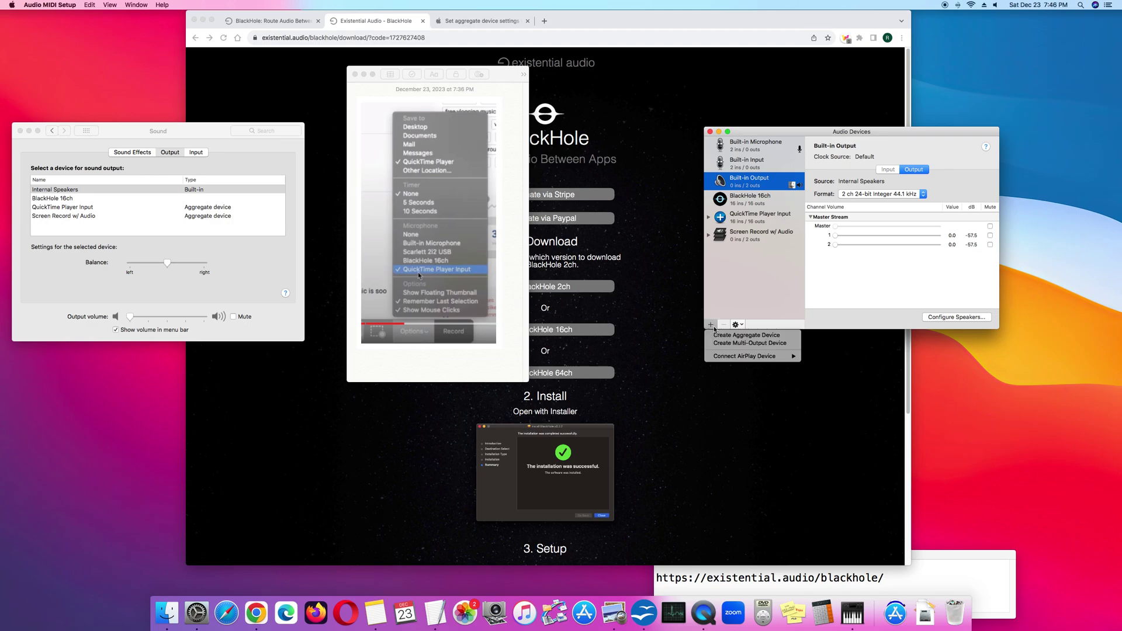
{"action": "left_click", "coordinate": [817, 134]}
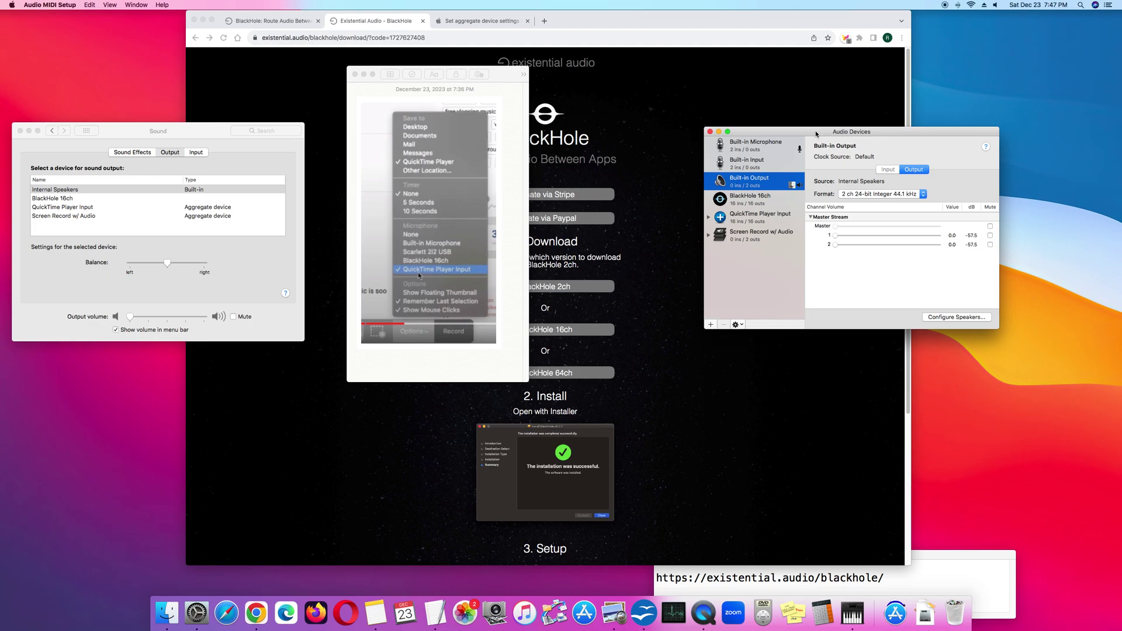
Switch the sound output to Screen Record w/ Audio in the Sound settings, and restore Internal Speakers
{"action": "left_click", "coordinate": [172, 153]}
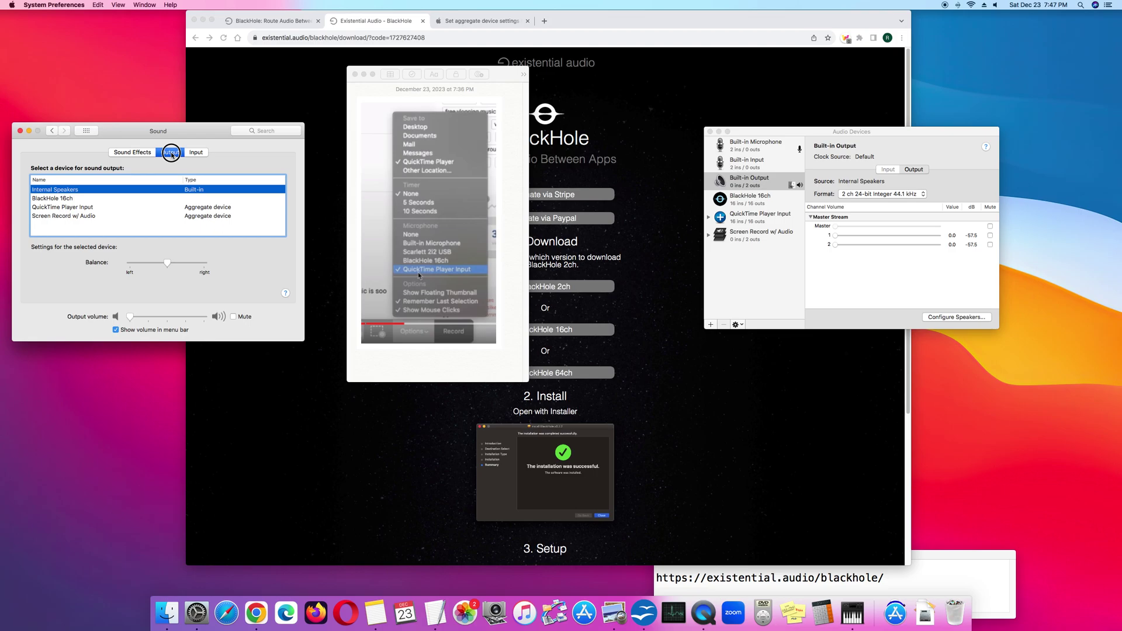
{"action": "left_click", "coordinate": [65, 216]}
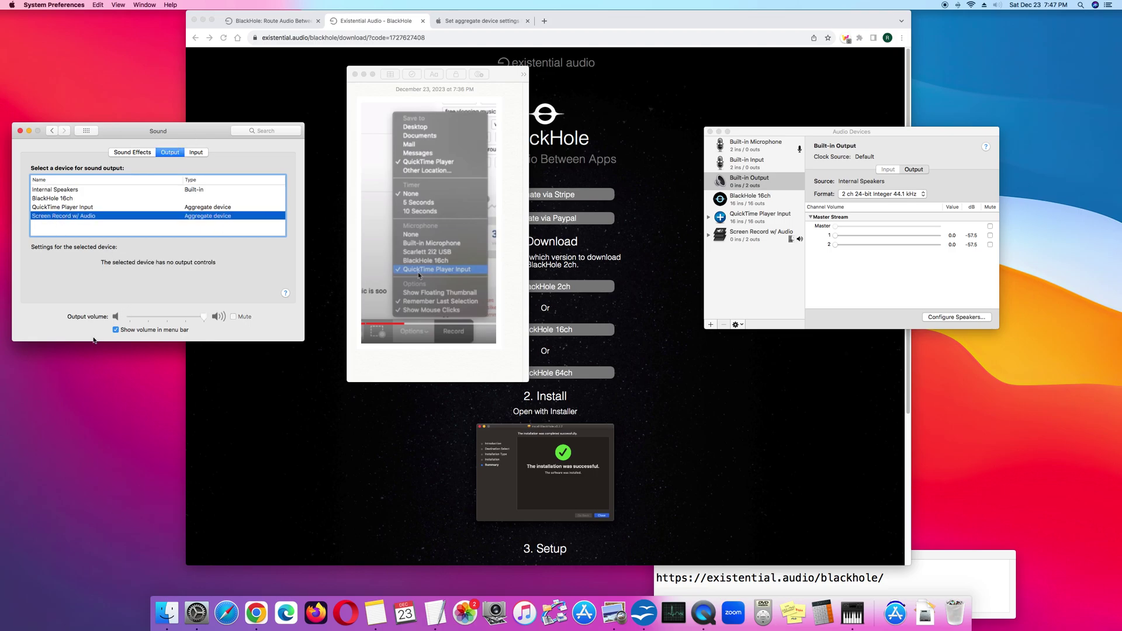
{"action": "left_click", "coordinate": [56, 190]}
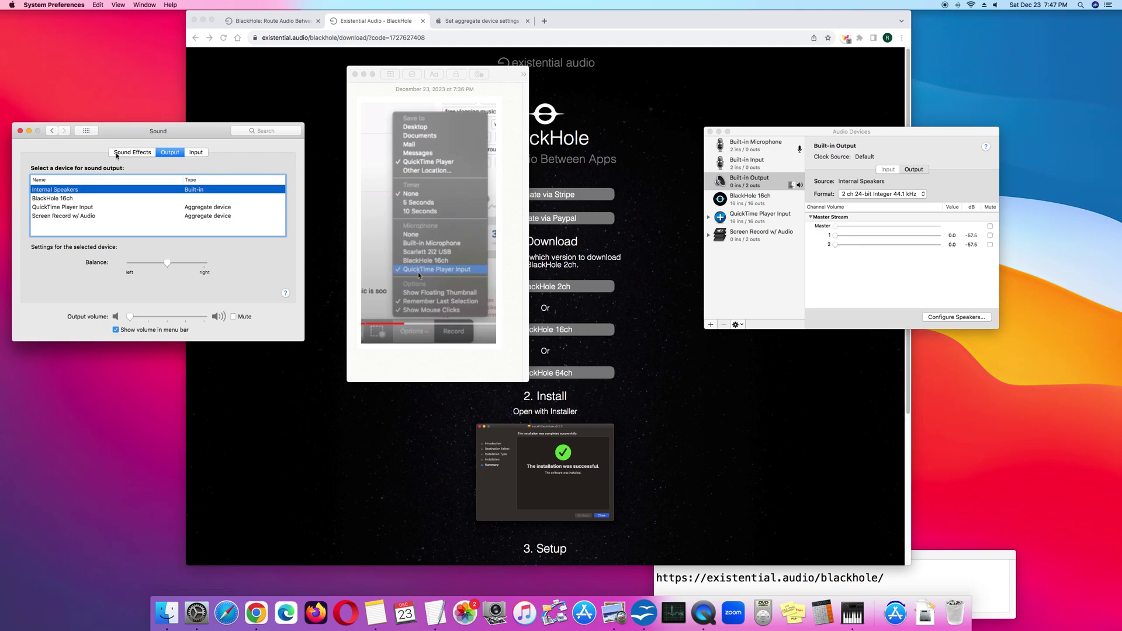
Return to the System Preferences overview and reopen the Sound output settings with Internal Speakers selected
{"action": "left_click", "coordinate": [59, 135]}
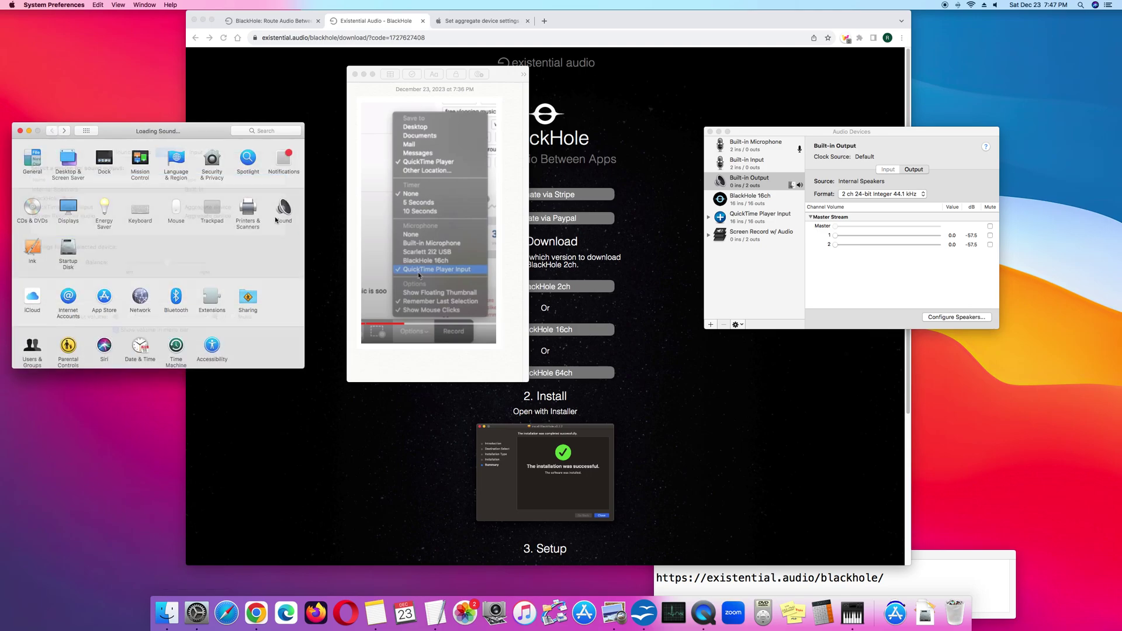
{"action": "left_click", "coordinate": [117, 220]}
{"action": "left_click", "coordinate": [170, 151]}
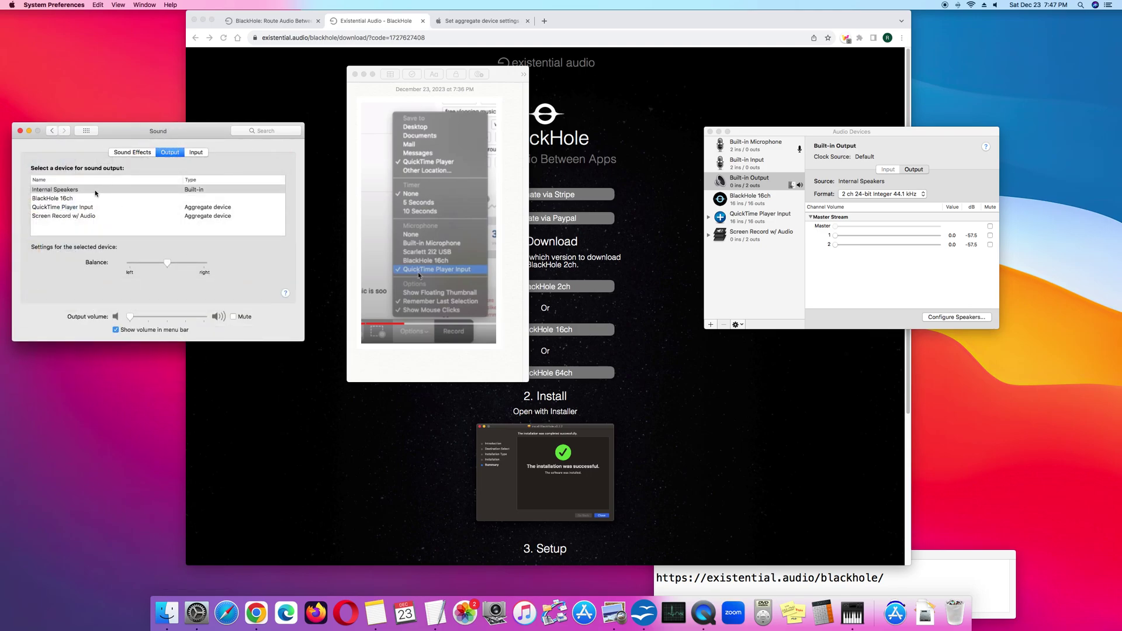
{"action": "left_click", "coordinate": [194, 191]}
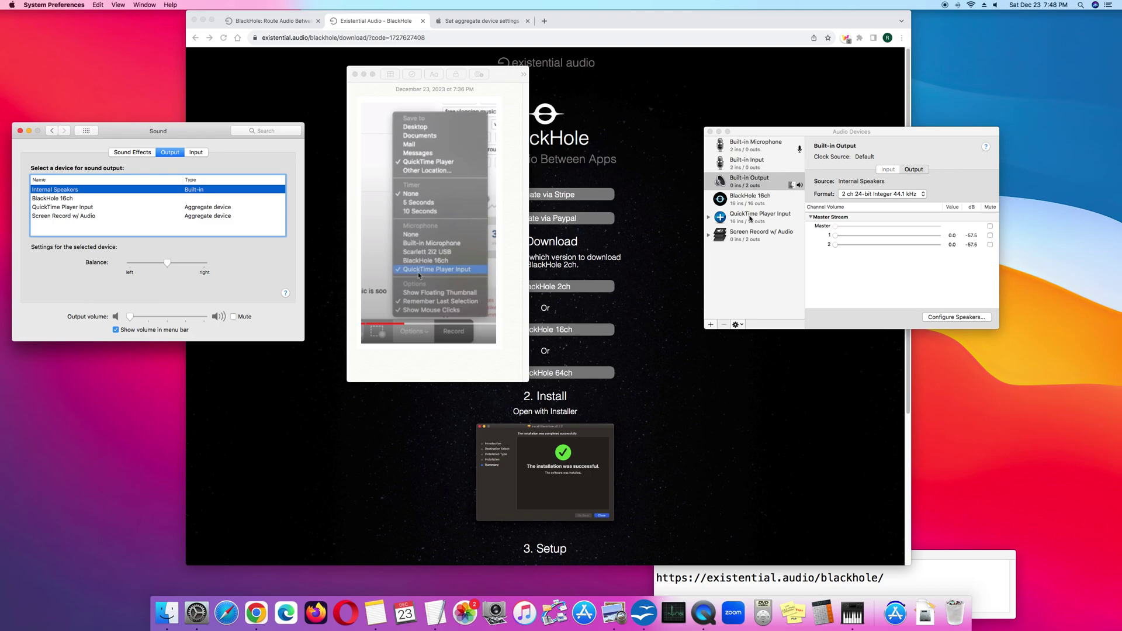
Check in Audio MIDI Setup which audio devices QuickTime Player Input and Screen Record w/ Audio each use
{"action": "left_click", "coordinate": [824, 131]}
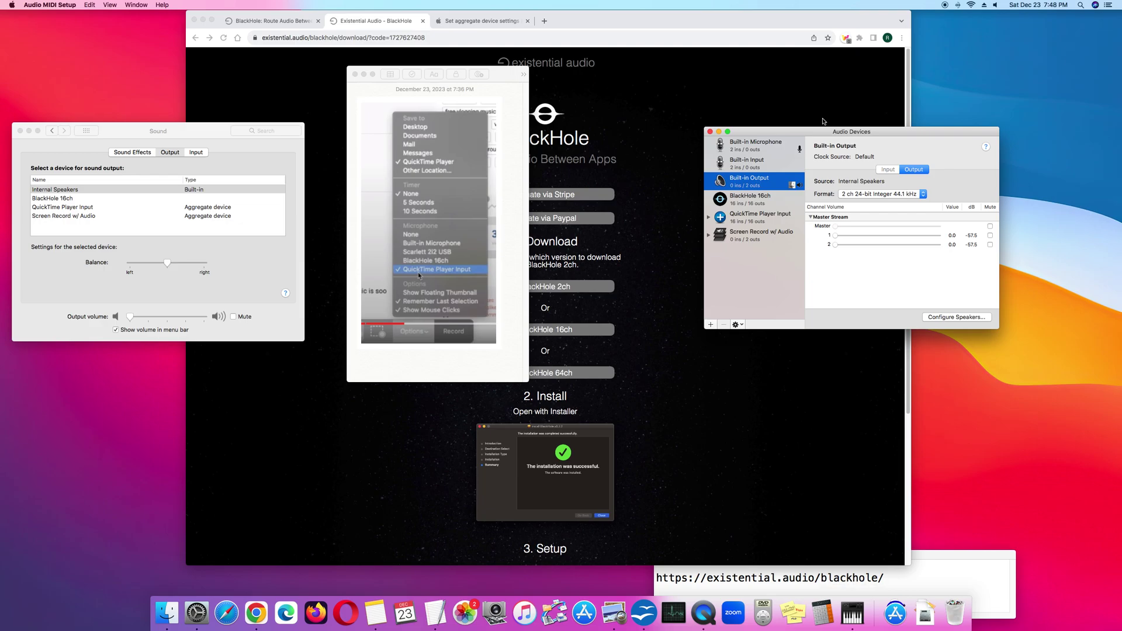
{"action": "left_click", "coordinate": [757, 222]}
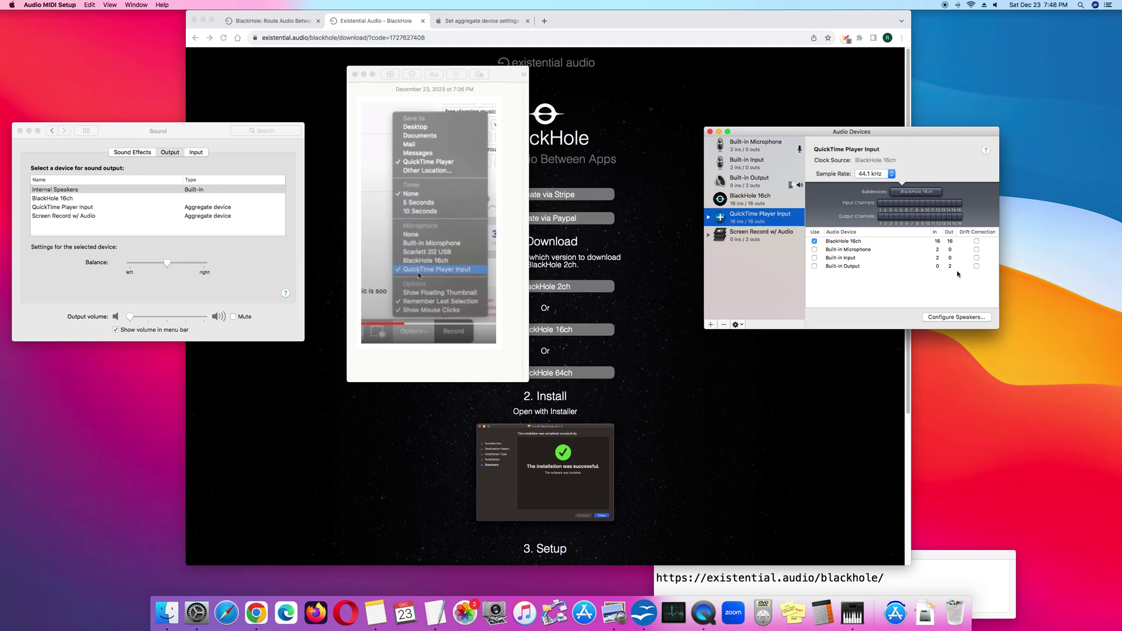
{"action": "left_click", "coordinate": [774, 239]}
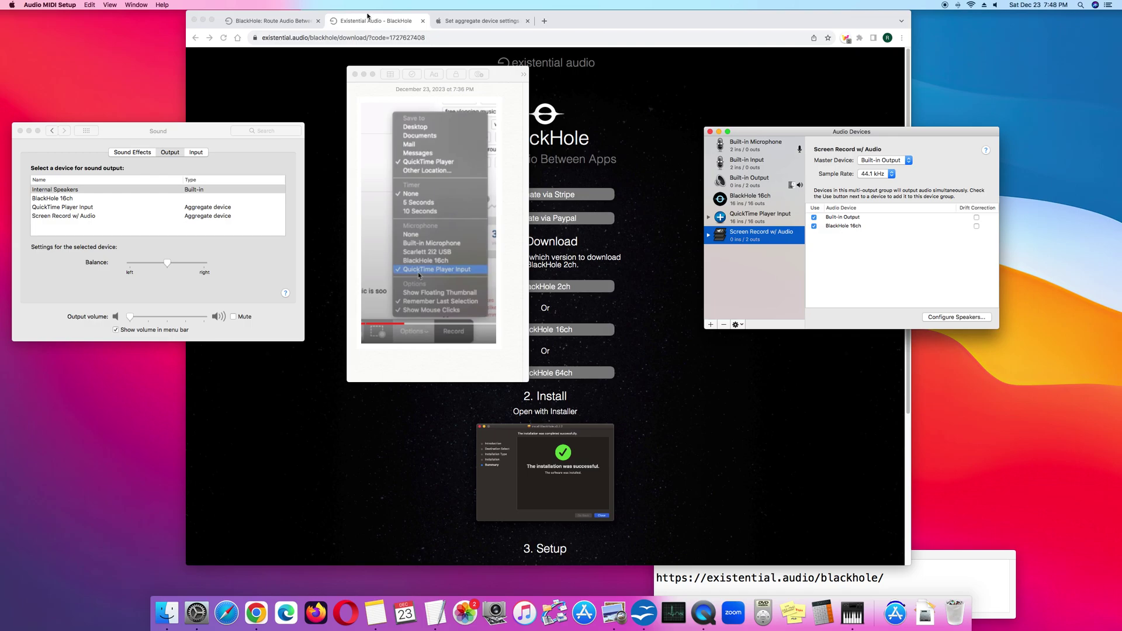
Switch to Chrome and review Apple's guide on setting the sample rate and drift correction for aggregate devices
{"action": "left_click", "coordinate": [368, 16]}
{"action": "left_click", "coordinate": [451, 22]}
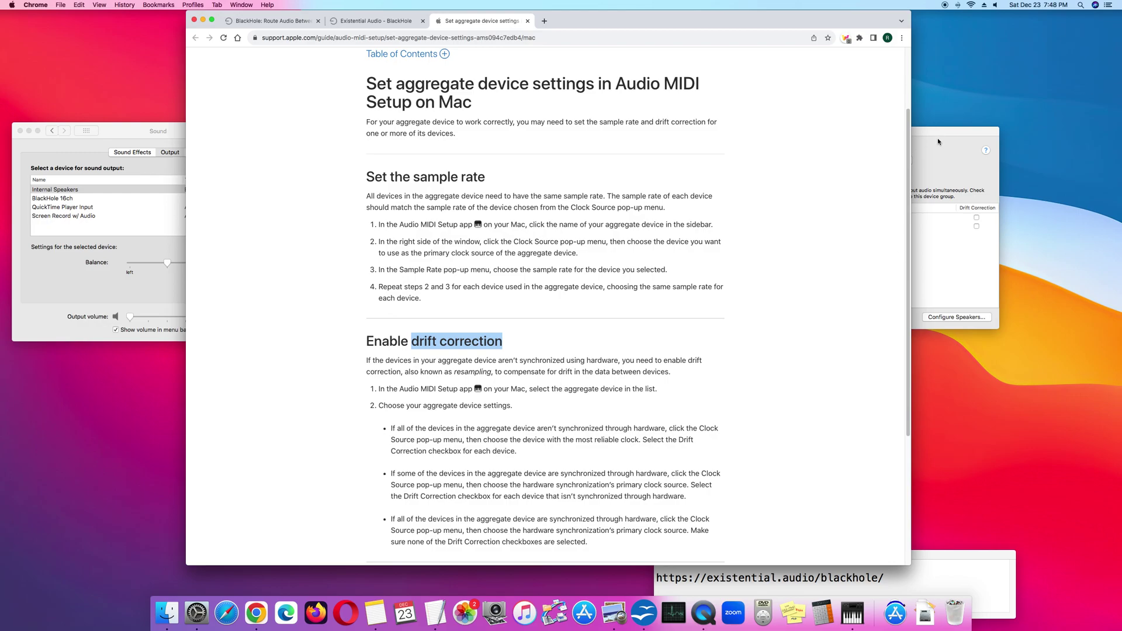
{"action": "scroll", "coordinate": [443, 266], "scroll_direction": "up", "scroll_amount": 3}
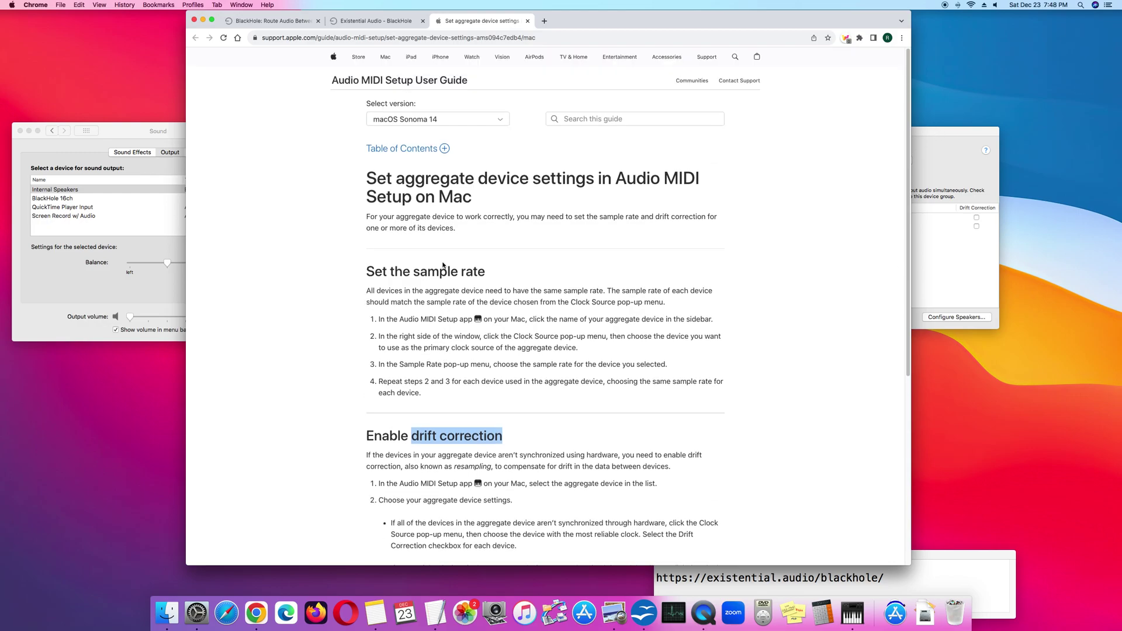
{"action": "left_click", "coordinate": [295, 27]}
{"action": "left_click_drag", "start_coordinate": [987, 559], "coordinate": [1026, 57]}
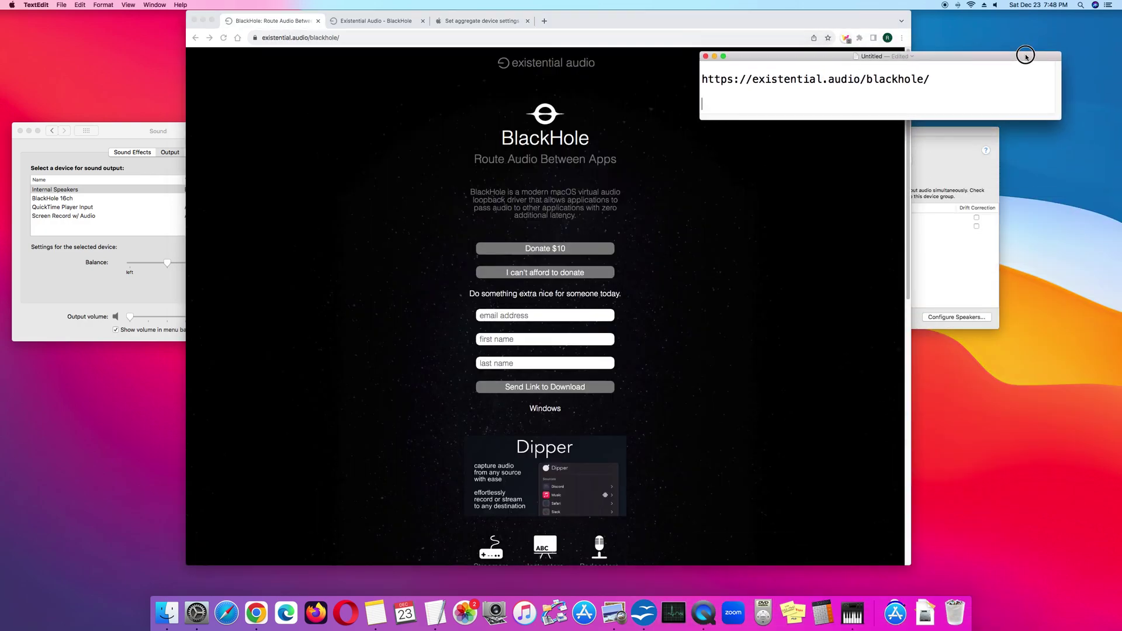